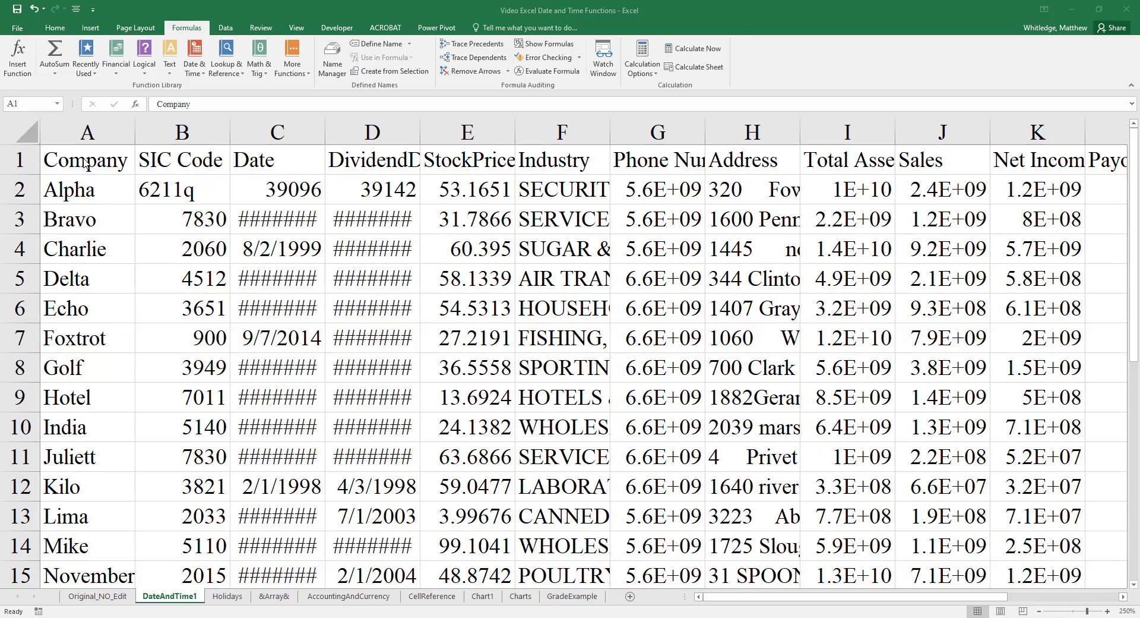
- Enter the labels Opened Account, Today and Now in cells A29 to A31, below the company data
click(84, 160)
key(ctrl+Down)
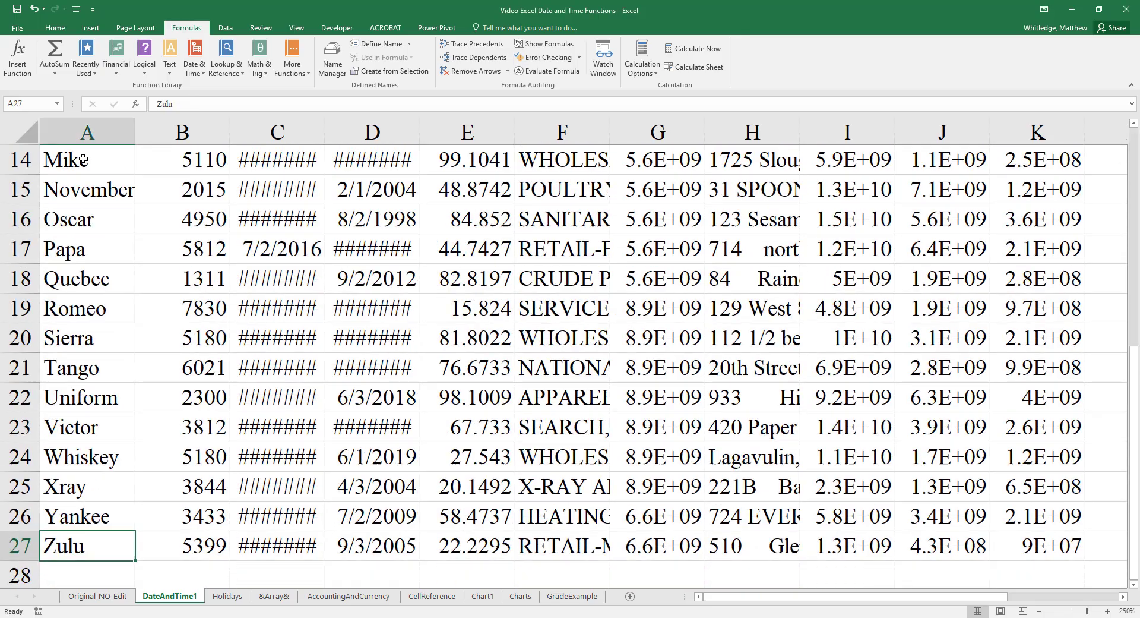
key(Down)
key(Down)
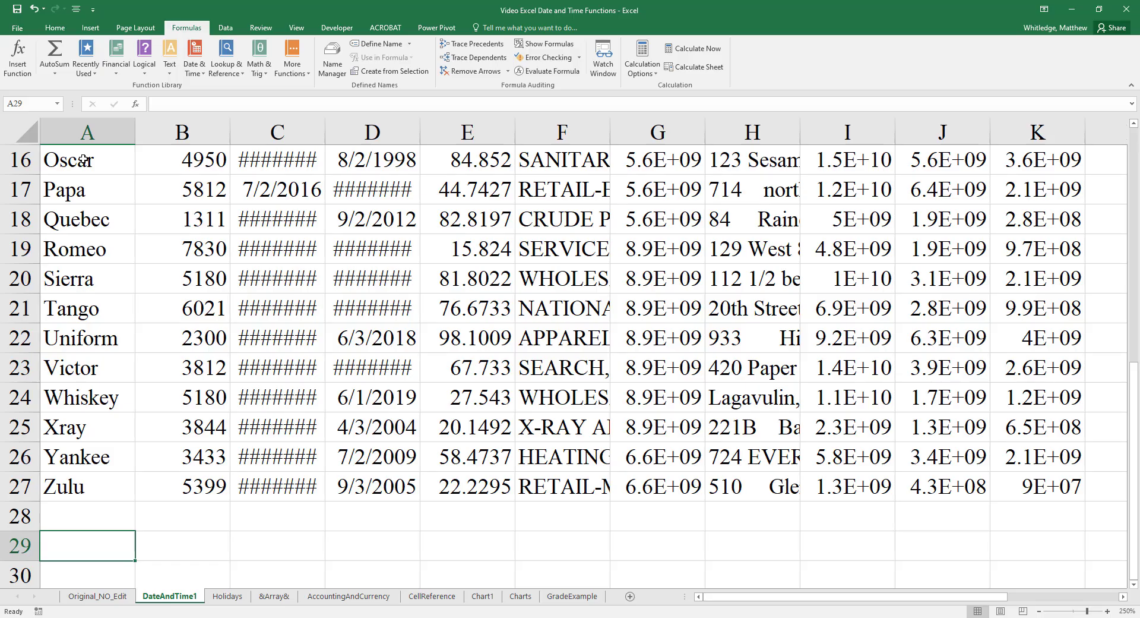
text(Opened Ac)
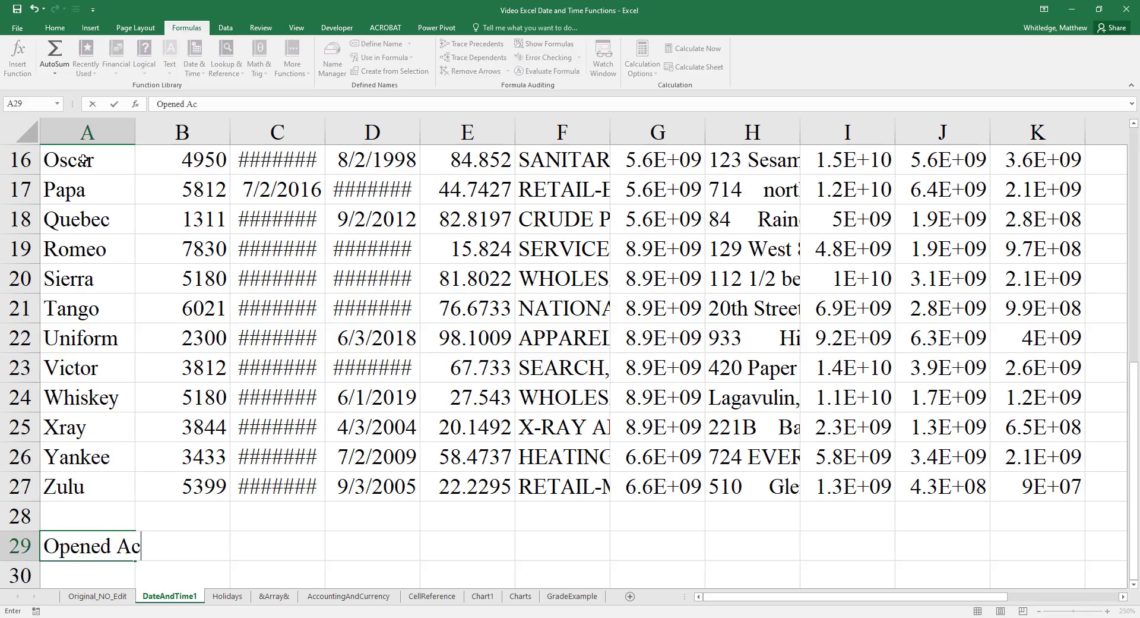
text(count)
key(Return)
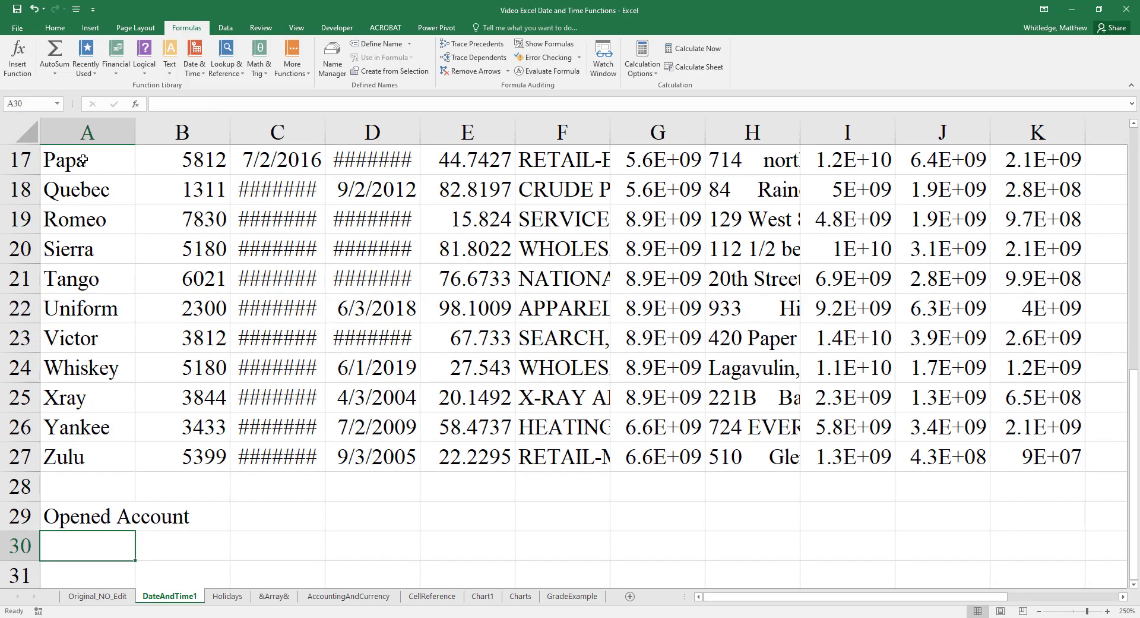
text(Today)
key(Return)
text(Now)
key(Return)
key(Return)
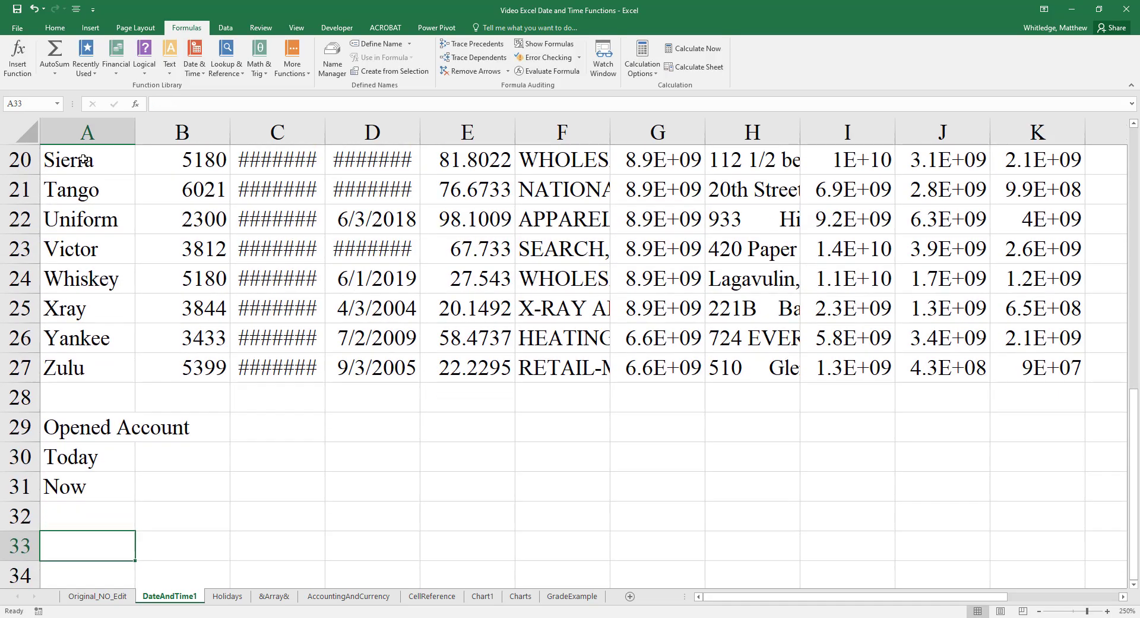
- Enter the labels Year, Month and Day in cells A33 to A35, leaving a blank row above them
text(Year)
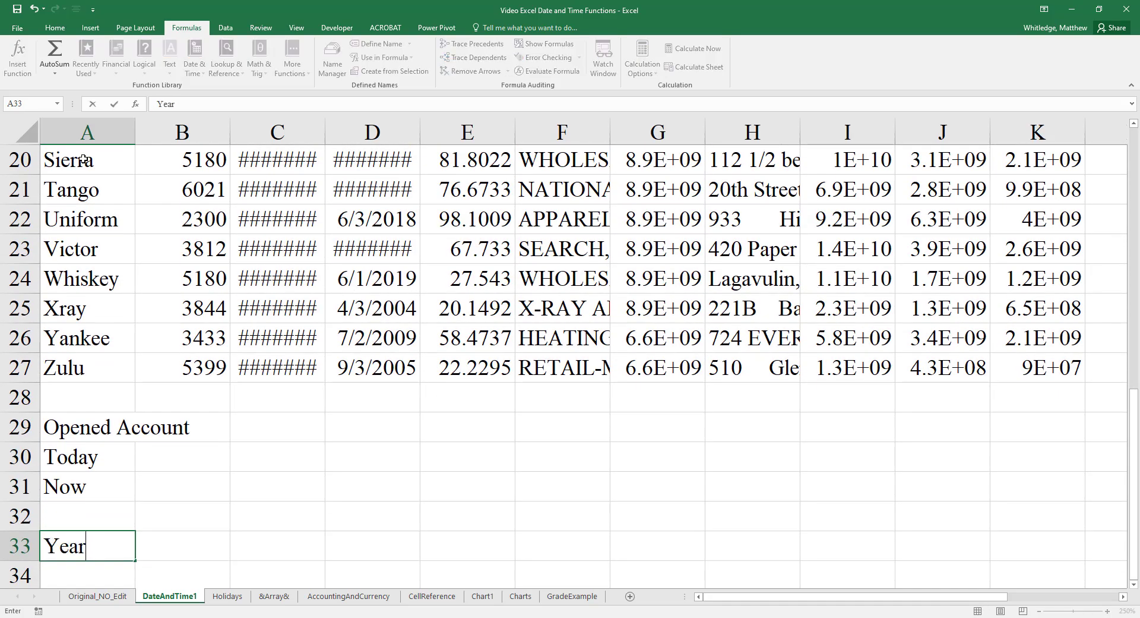
key(Return)
text(Month)
key(Return)
text(Day)
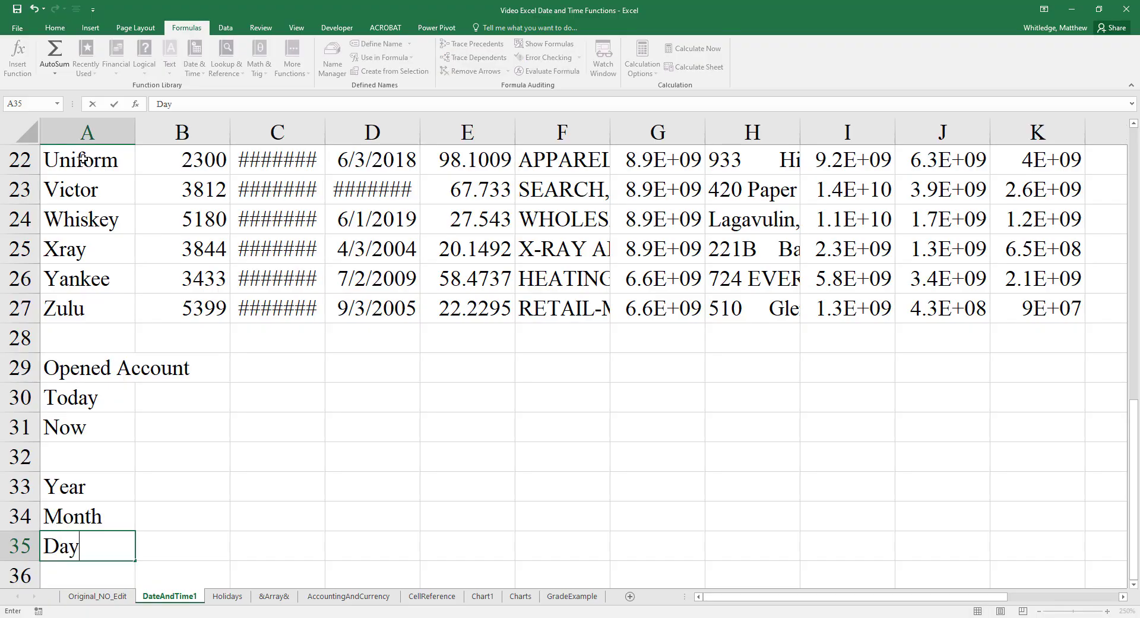
key(Return)
key(Return)
- Enter the labels Days Since and Years Since in cells A37 and A38
text(Days)
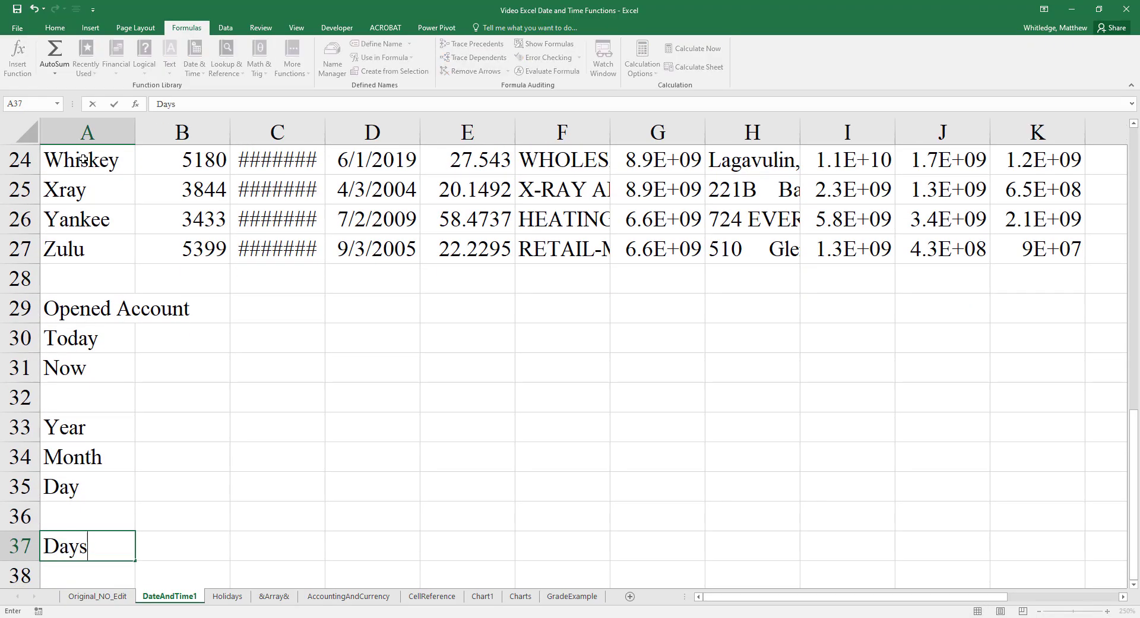
text( Since)
key(Return)
text(Y)
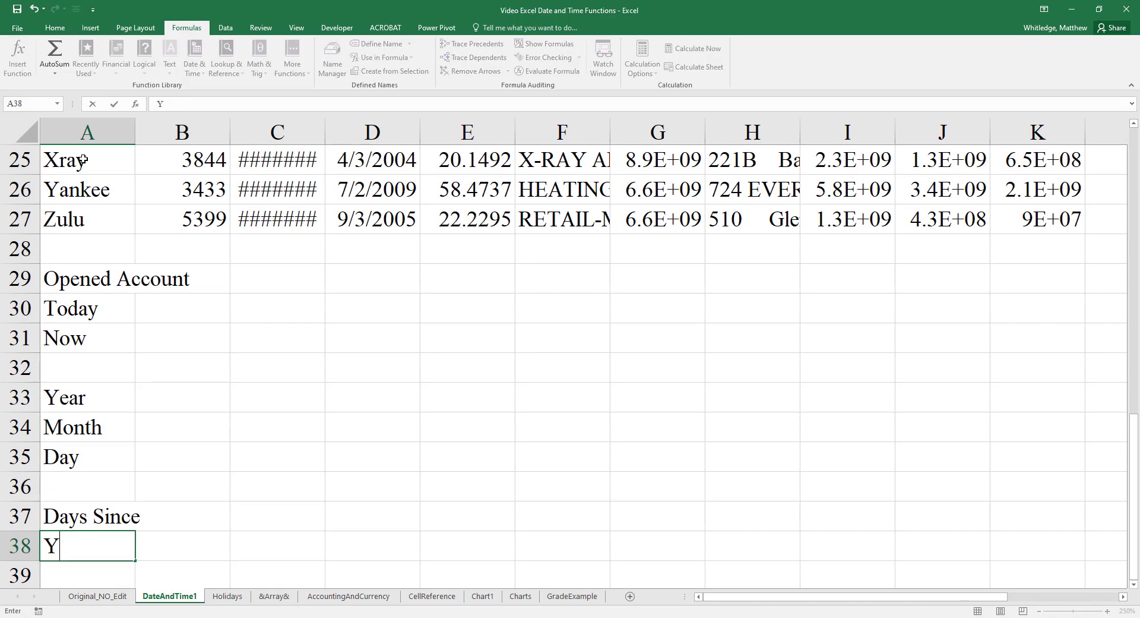
text(ears Sinc)
key(BackSpace)
text(ince)
key(Return)
key(Return)
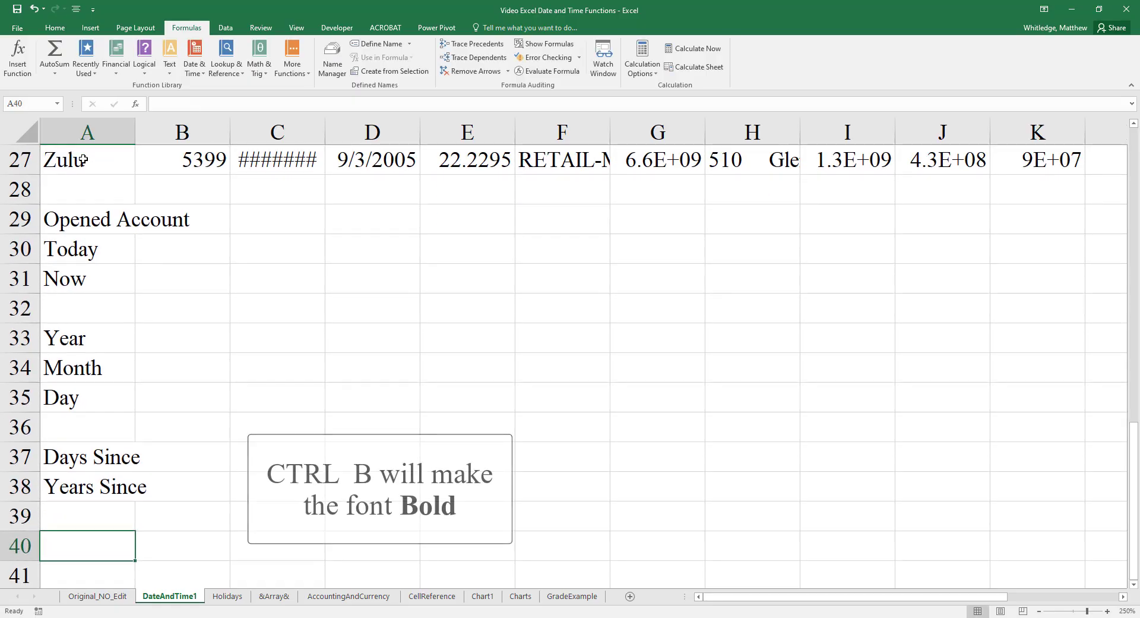
- Add the heading Inputs in cell A40 and make it bold
text(Inputs)
key(Return)
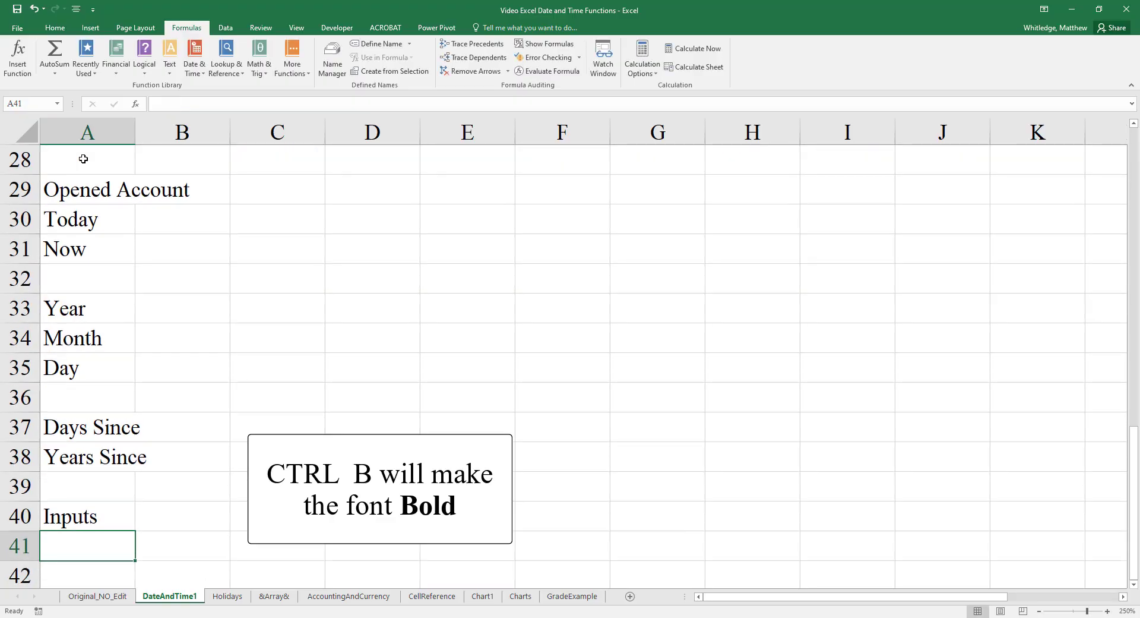
key(Up)
key(ctrl+b)
key(Return)
- Enter the labels Example Month, Example Day and Example Year in A41 to A43, and Date in A45
text(Example Mon)
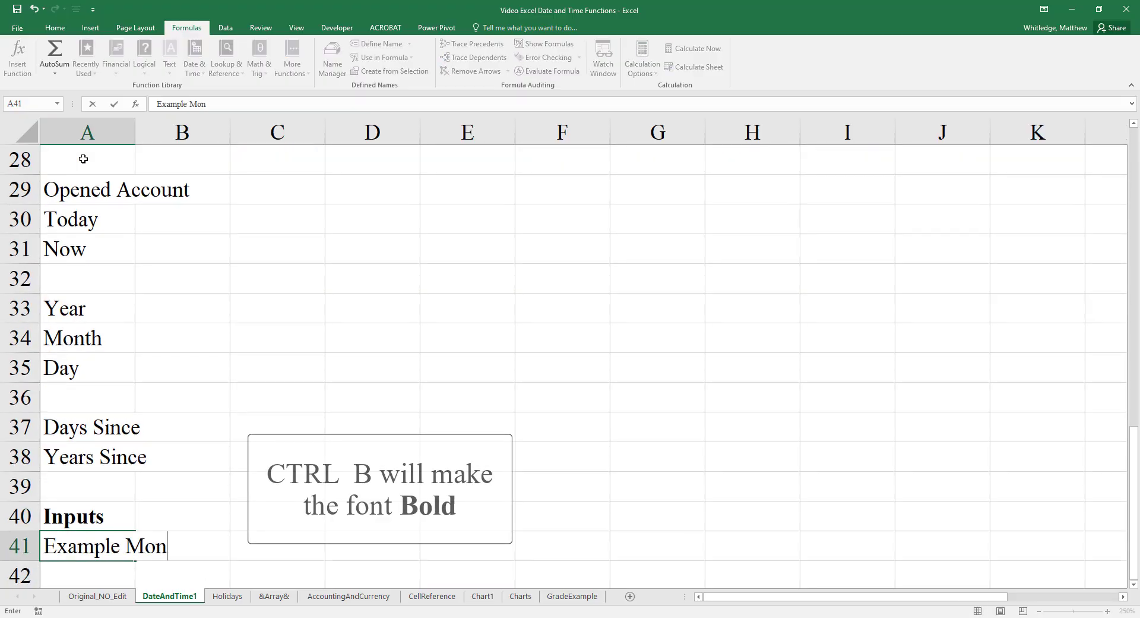
text(th)
key(Return)
text(Ex)
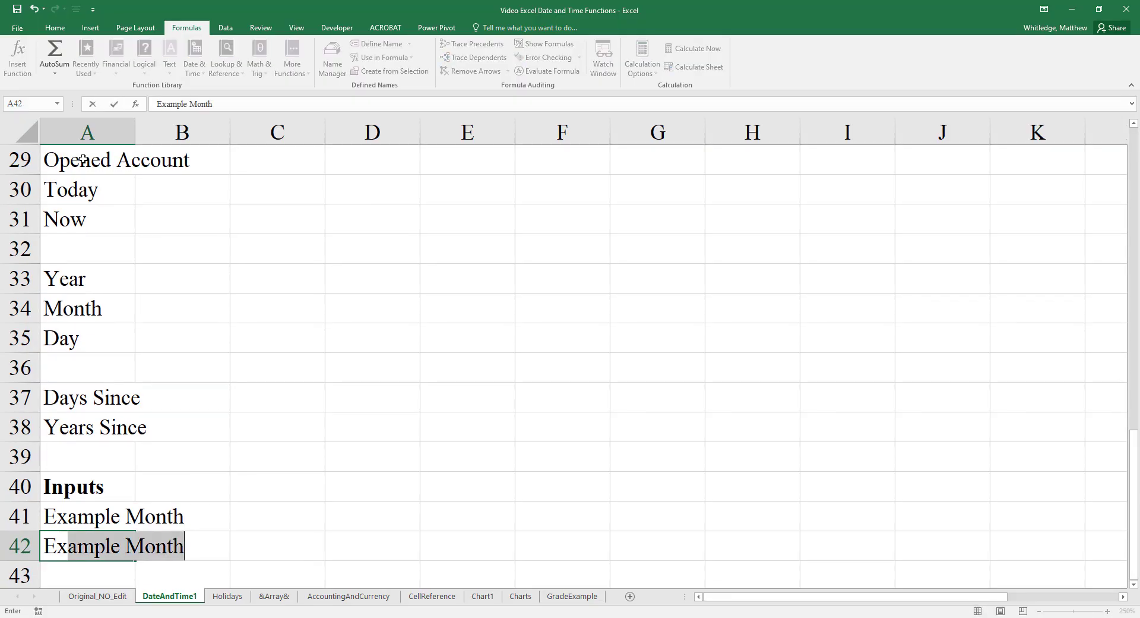
text(ample Day)
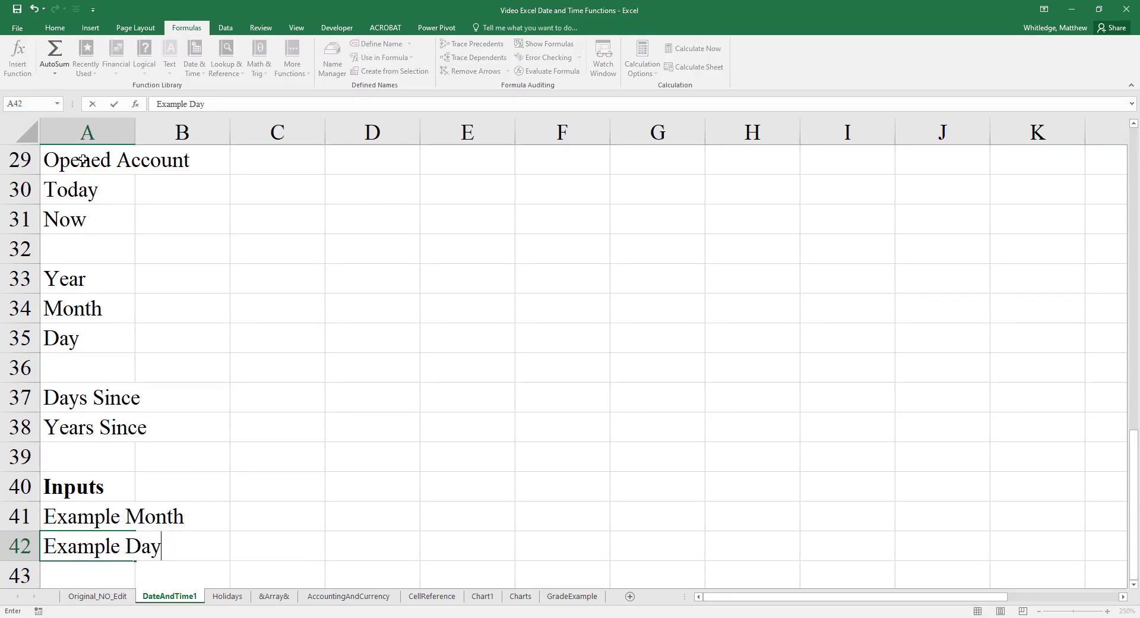
key(Return)
text(Example Y)
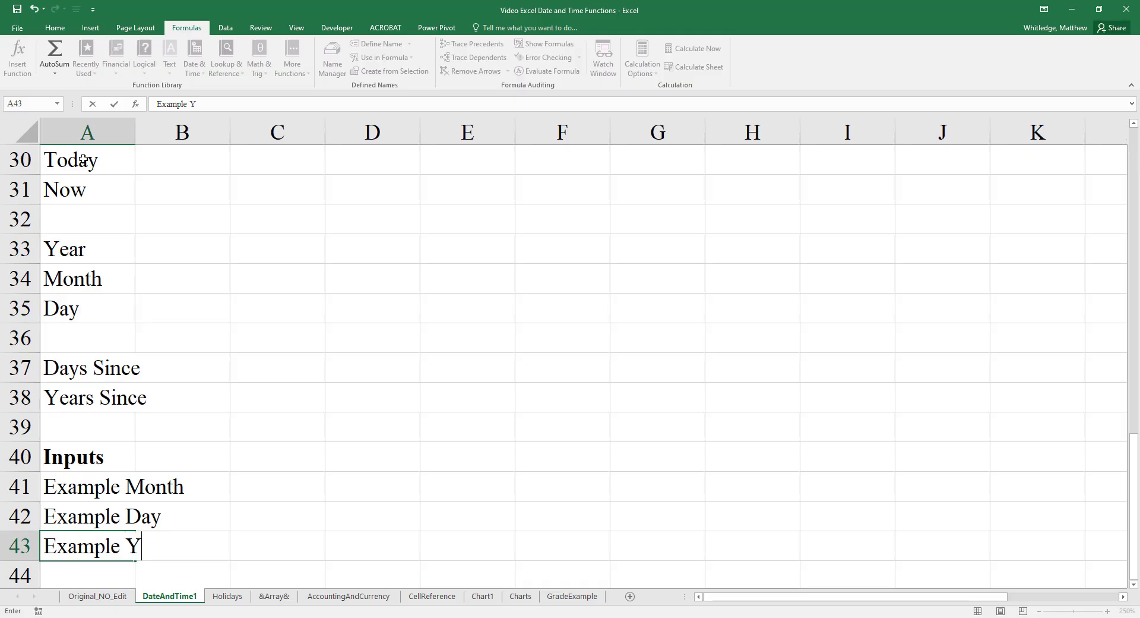
text(ear)
key(Return)
key(Return)
text(Date)
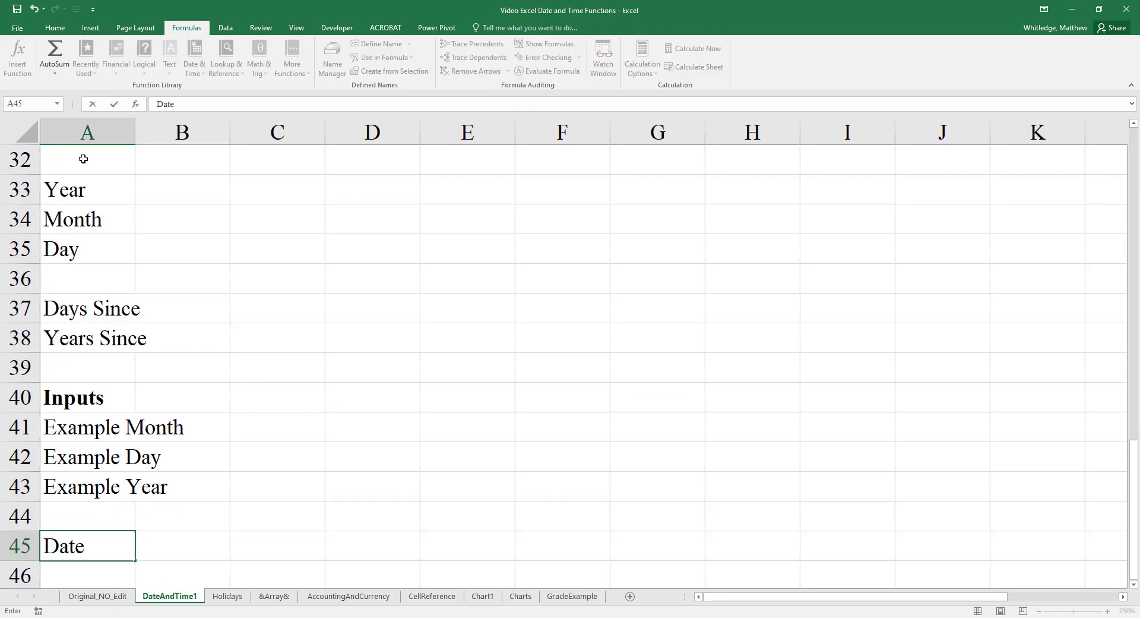
key(Return)
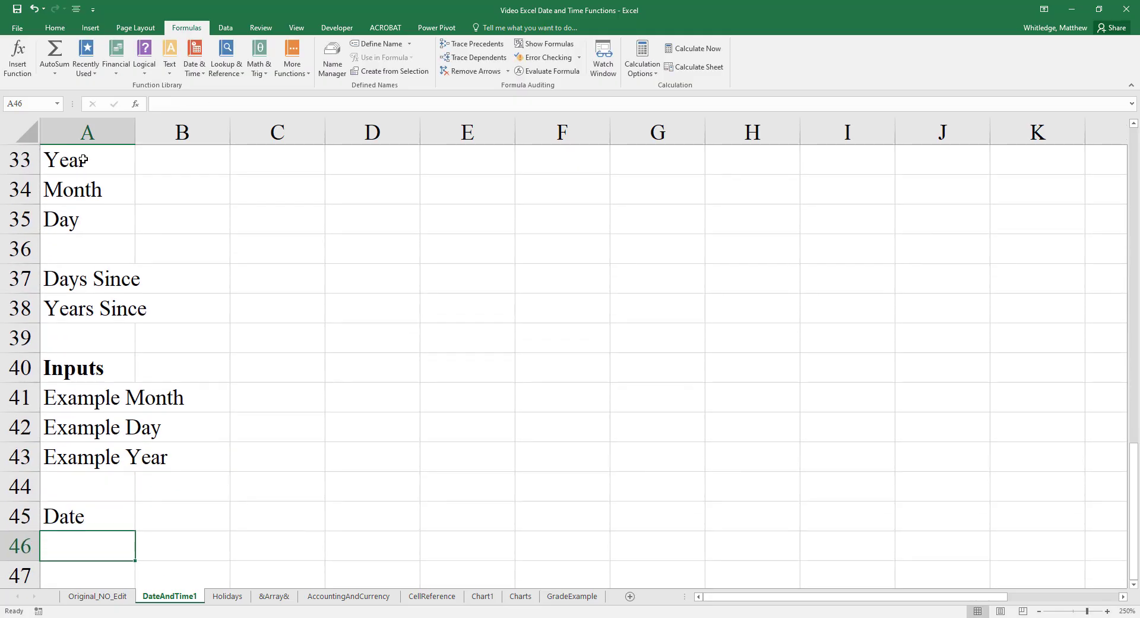
- AutoFit the width of column A to the Opened Account label in A29
key(Up)
key(Up)
key(Up)
key(Up)
key(Up)
key(Up)
key(Up)
key(Up)
key(Up)
key(Up)
key(Up)
key(Up)
key(Up)
key(Up)
key(Up)
key(Up)
key(Up)
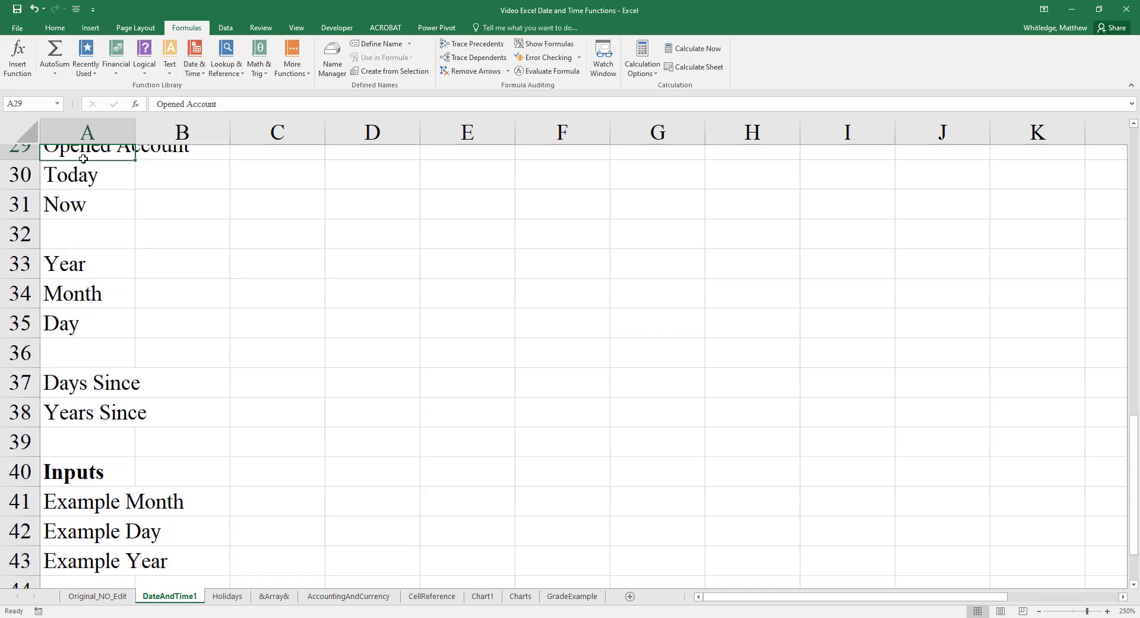
key(alt+h)
key(o)
key(i)
- Set the width of the Date column (column C) to 15
key(Up)
key(Up)
key(Up)
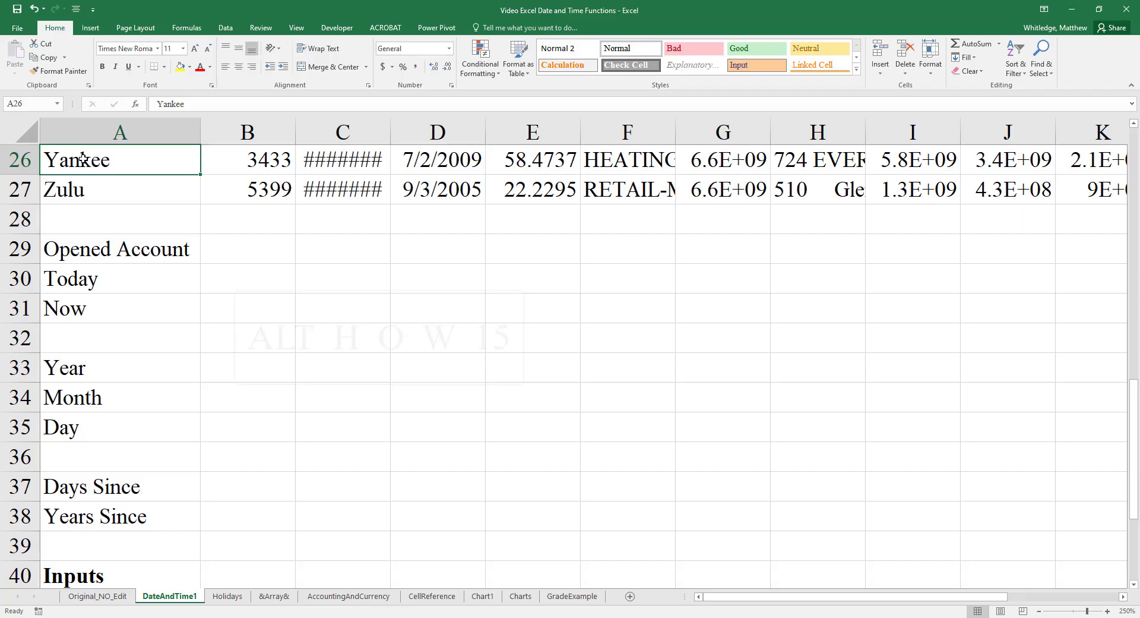
key(ctrl+Home)
key(Right)
key(Right)
key(alt)
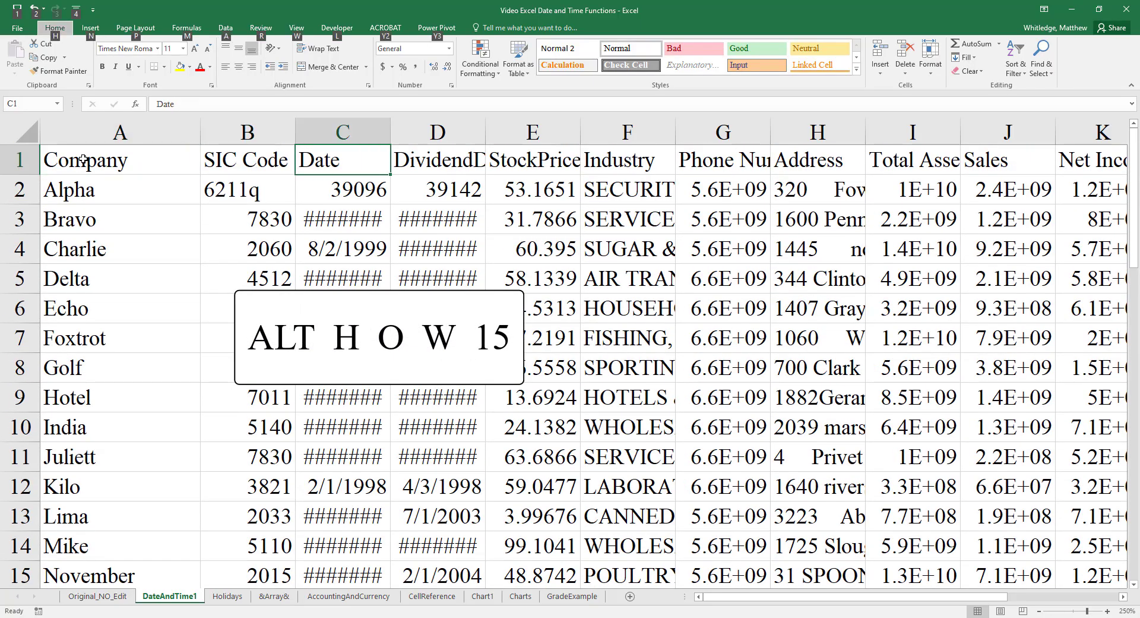
text(how15)
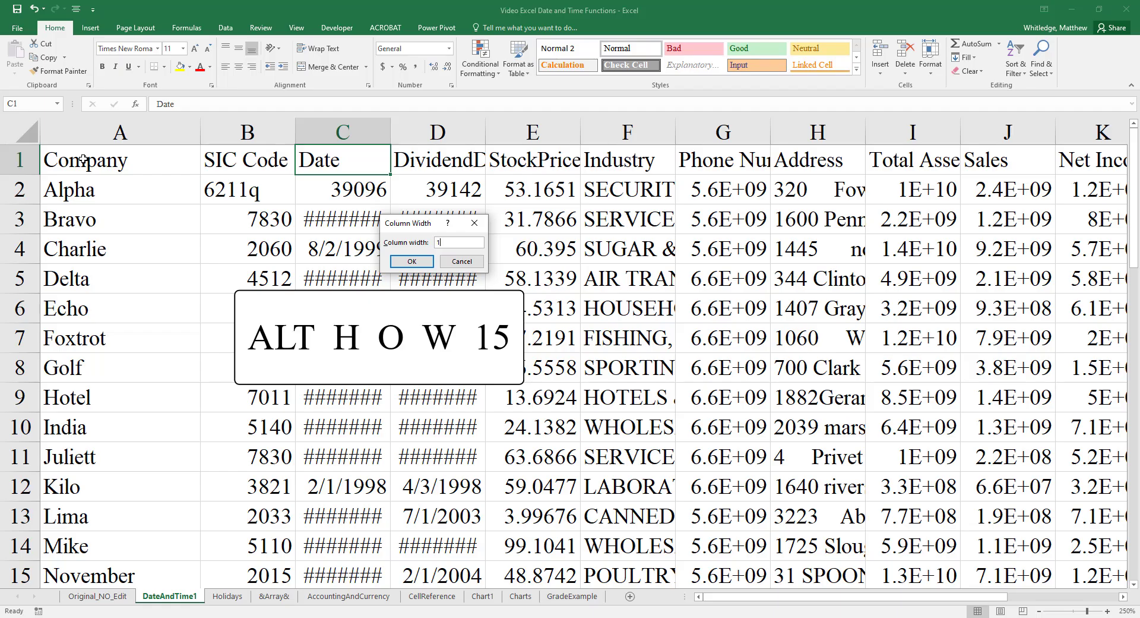
key(Return)
- Set the width of the DividendDate column (column D) to 15
key(Down)
key(Right)
key(Up)
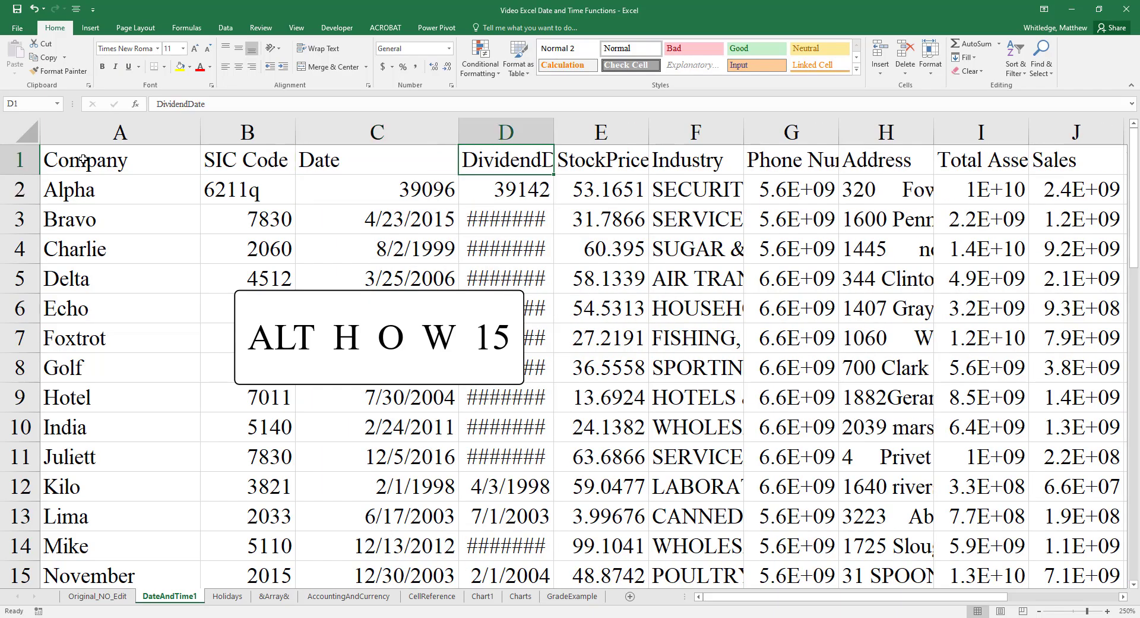
key(alt)
text(how15)
key(Return)
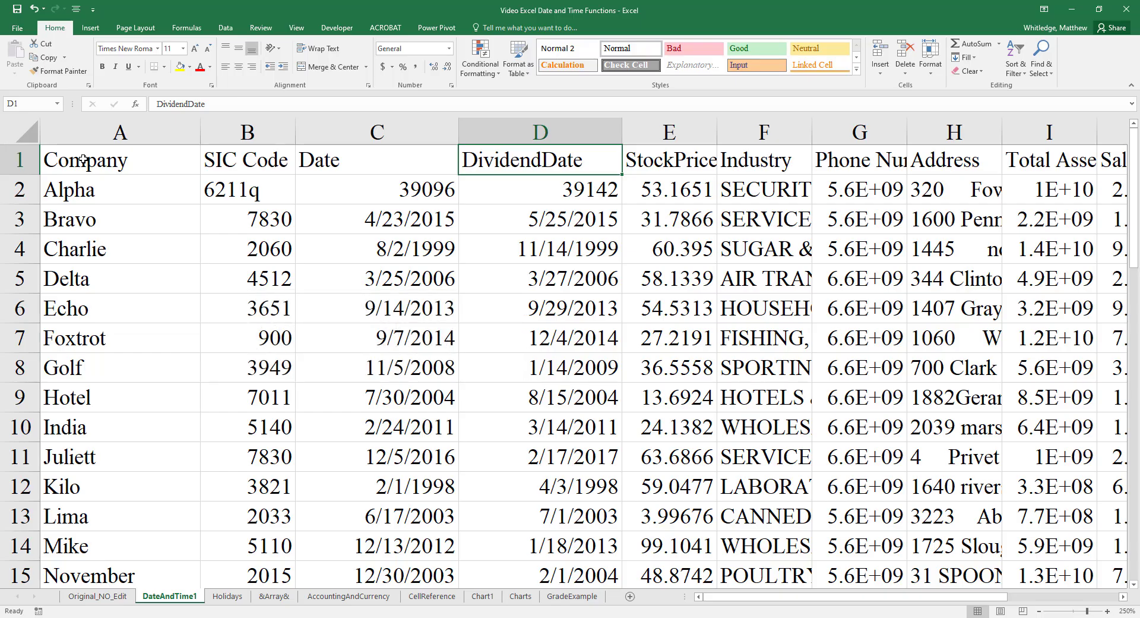
- Apply the Short Date format to Alpha's Date and DividendDate cells C2:D2, and undo it
key(Left)
key(Down)
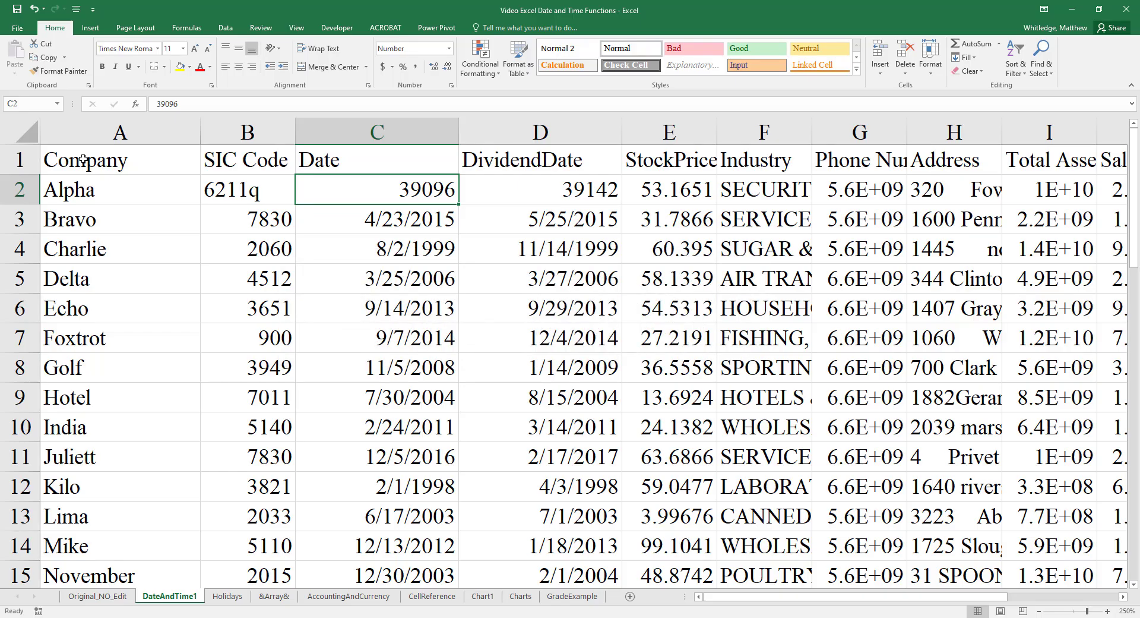
key(shift+Right)
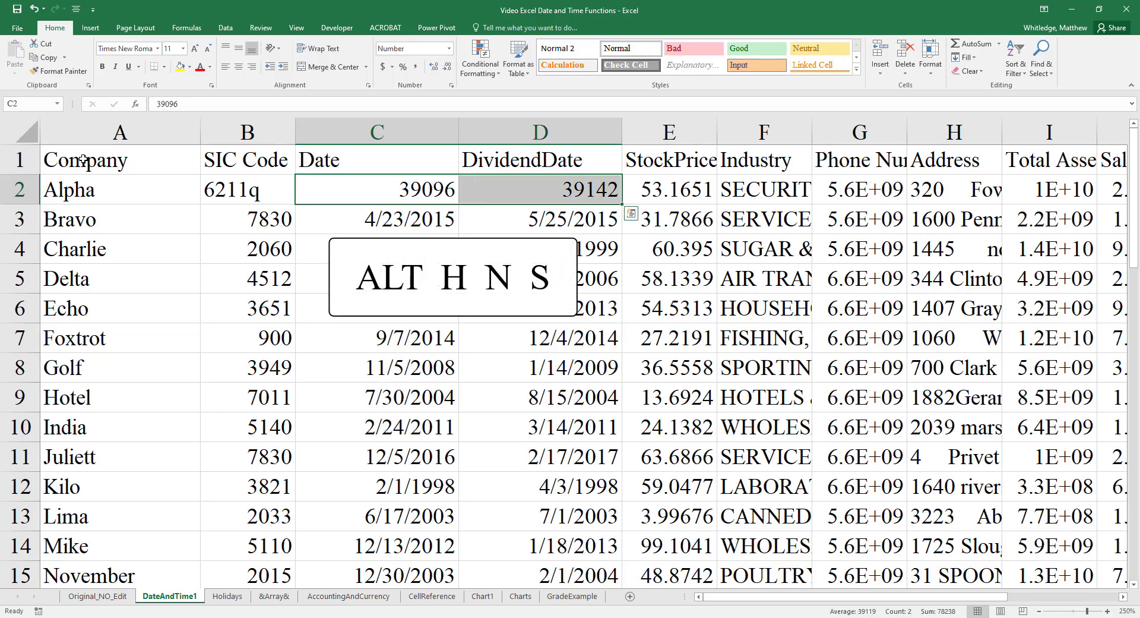
key(alt)
text(h)
text(ns)
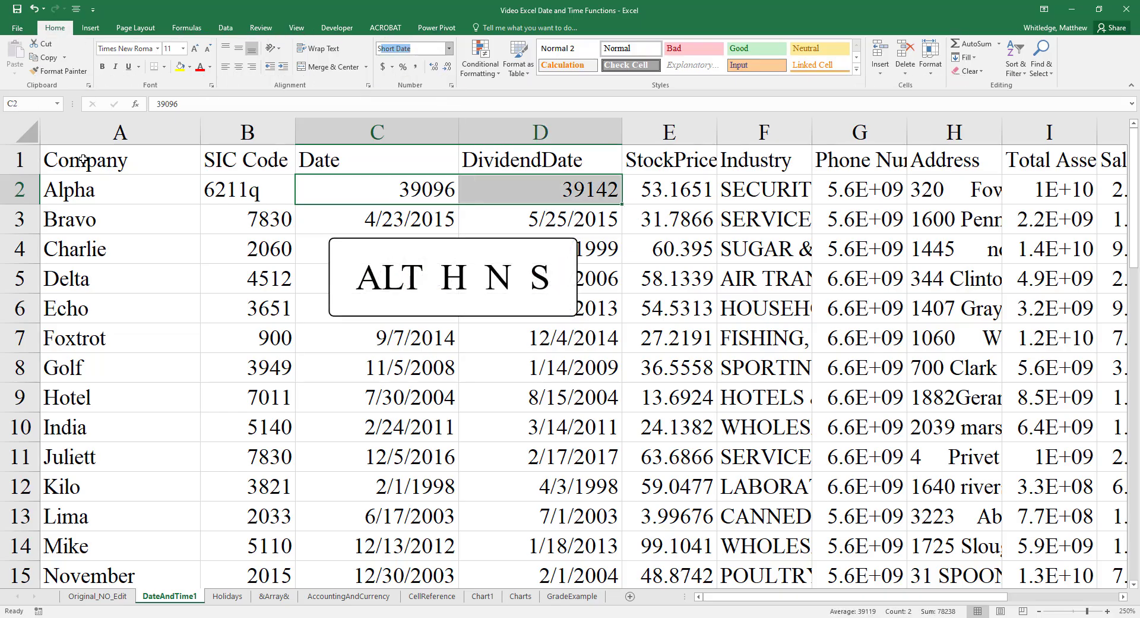
key(Return)
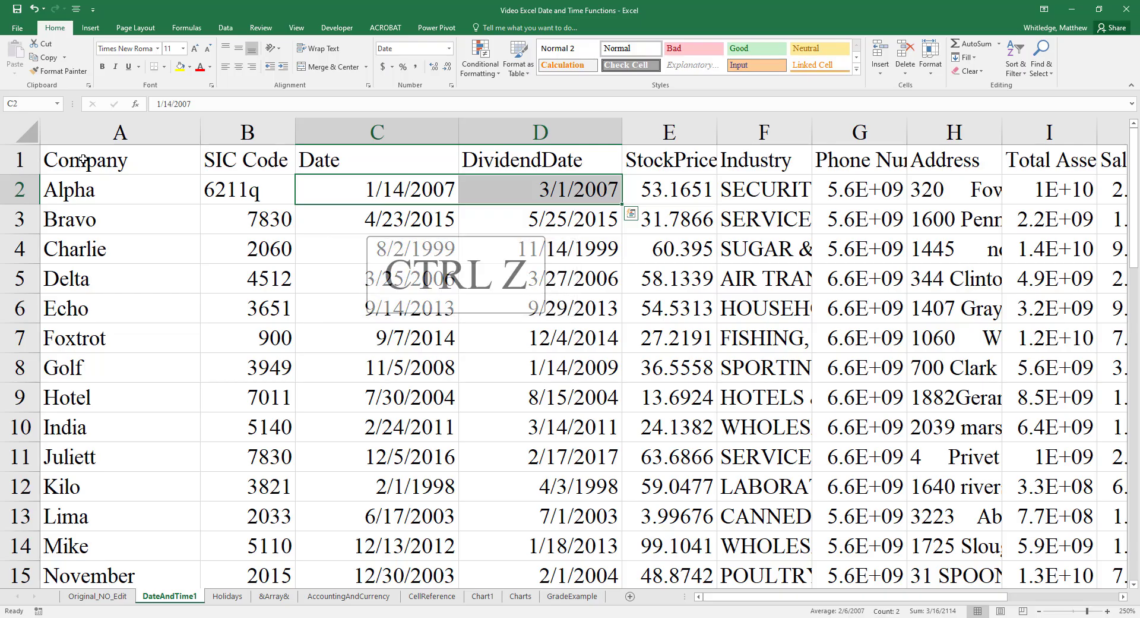
key(ctrl+z)
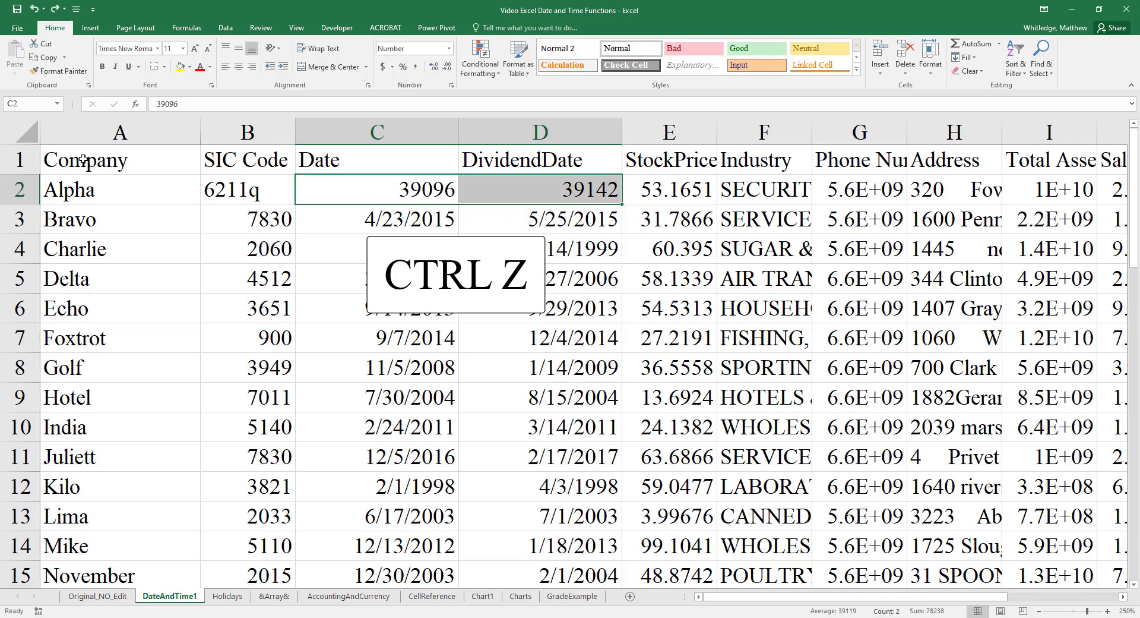
- Replace the date value in cell C2 with 1
key(Left)
key(Right)
text(1)
key(Return)
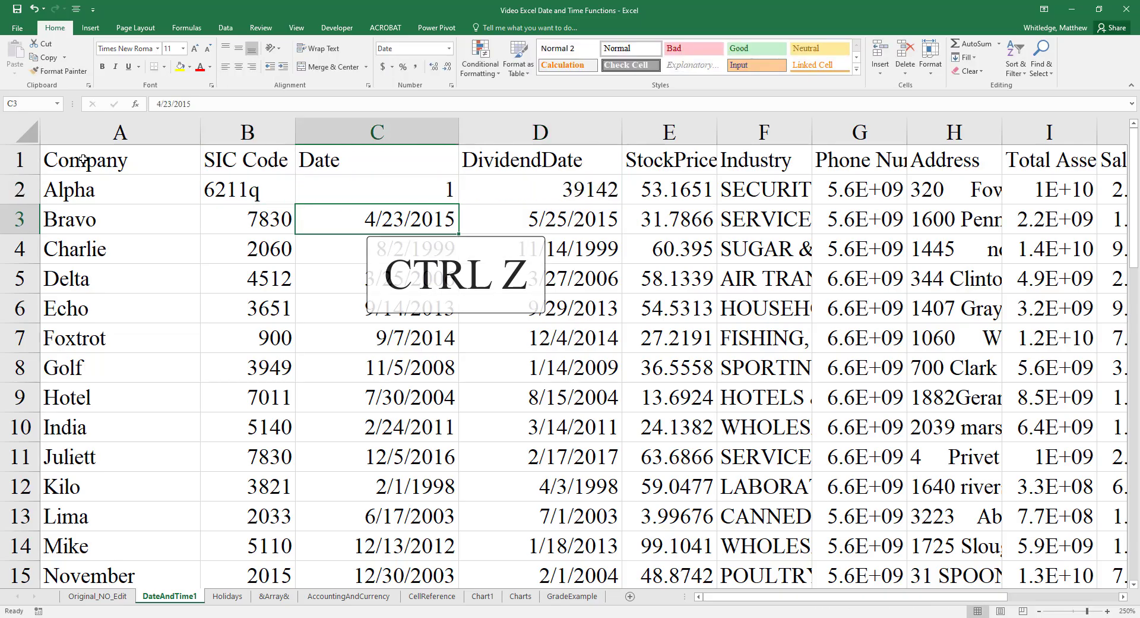
- Apply the Short Date format to C2:D2, and undo both the formatting and the value entered in C2
key(Up)
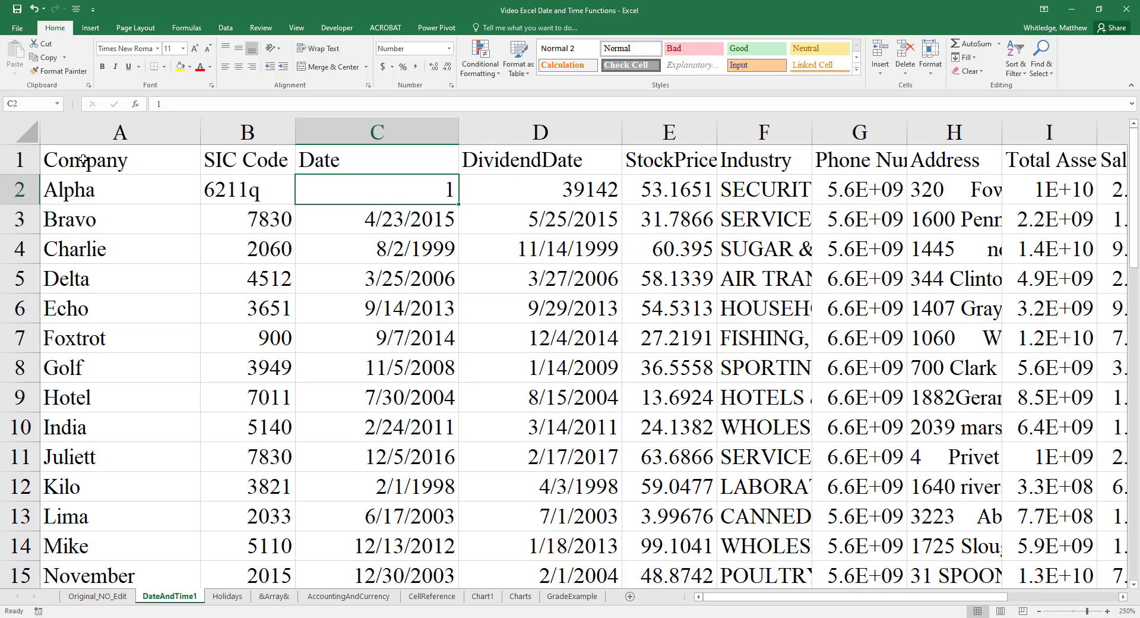
key(shift+Right)
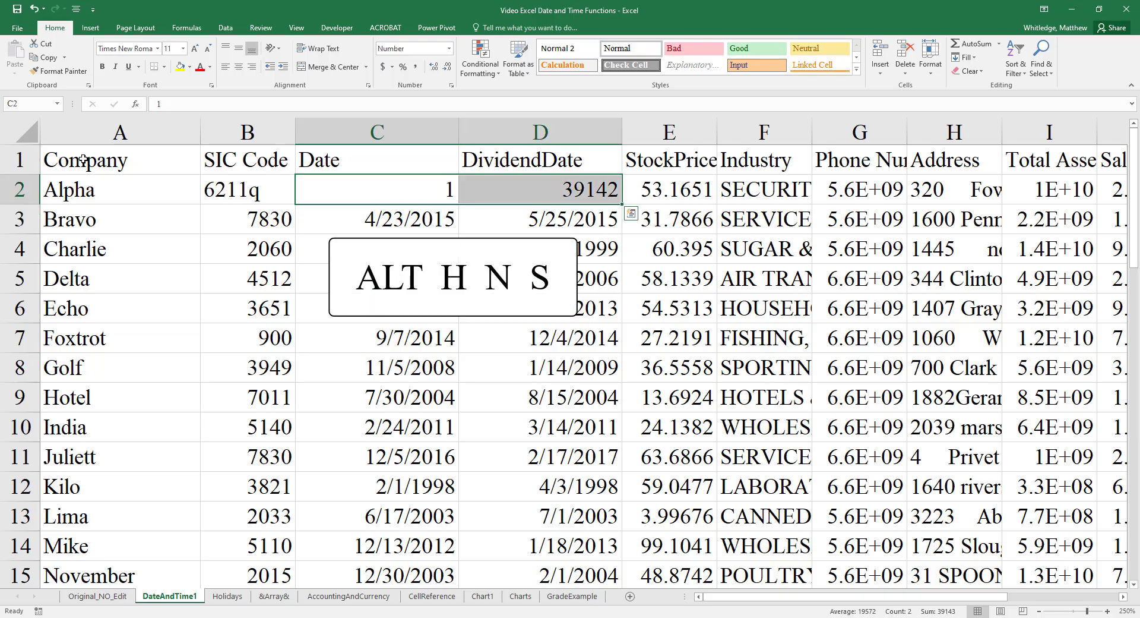
key(alt)
key(h)
key(n)
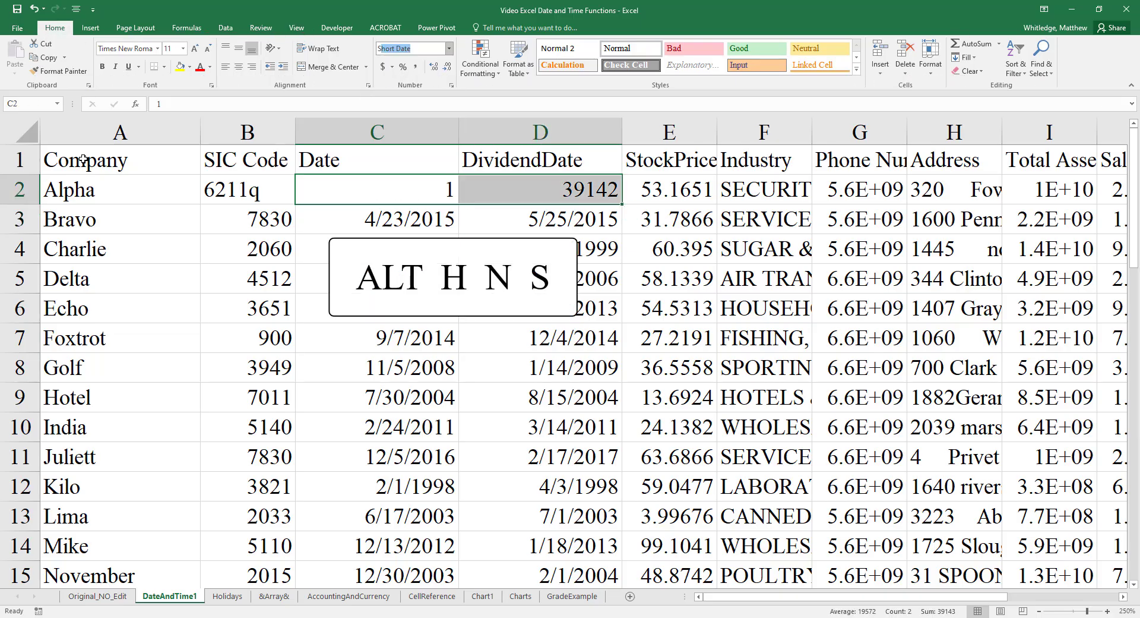
key(s)
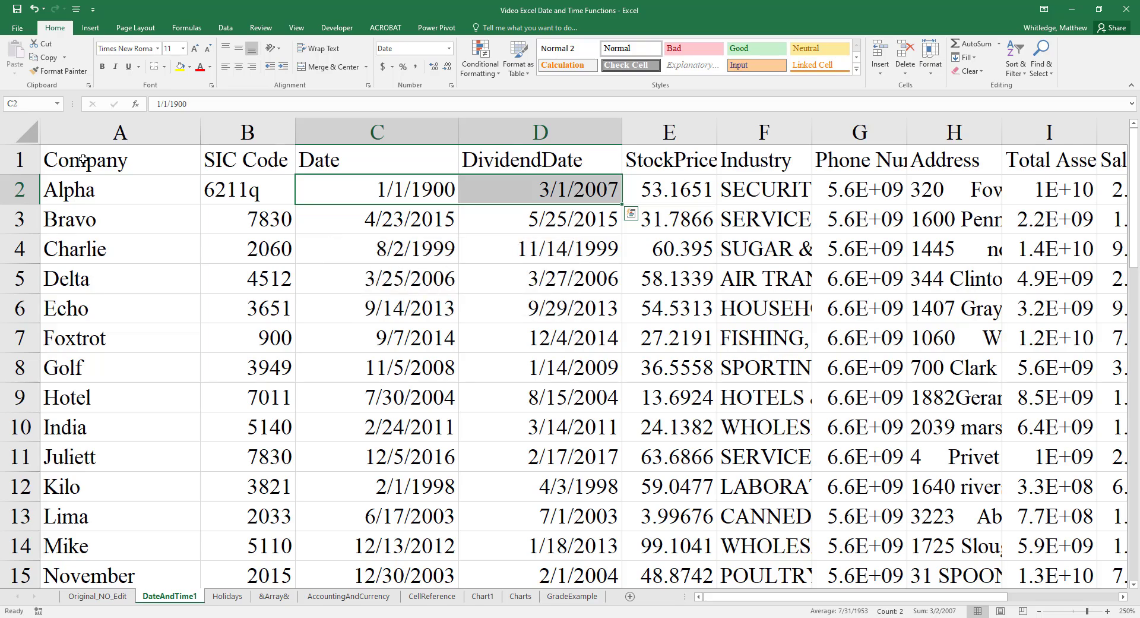
key(ctrl+z)
key(ctrl+z)
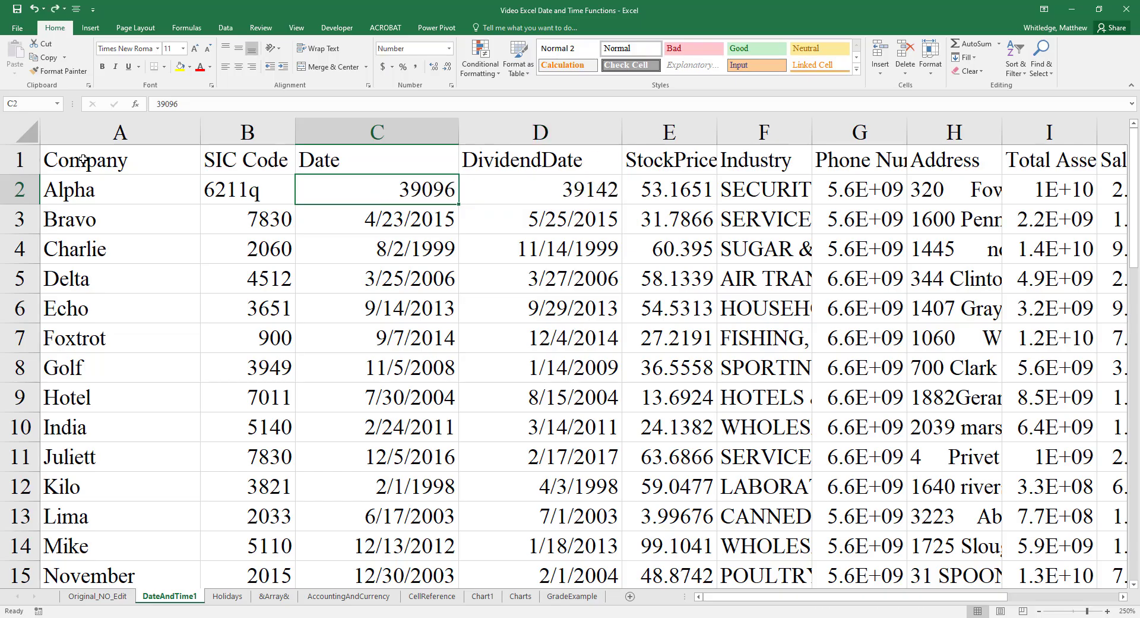
- Format Alpha's Date and DividendDate cells C2:D2 as Short Date
key(shift+Right)
key(alt)
key(h)
key(n)
key(s)
- Enter the date 4/14/2017 in cell B29 beside the Opened Account label
key(ctrl+Left)
key(ctrl+Down)
key(ctrl+Down)
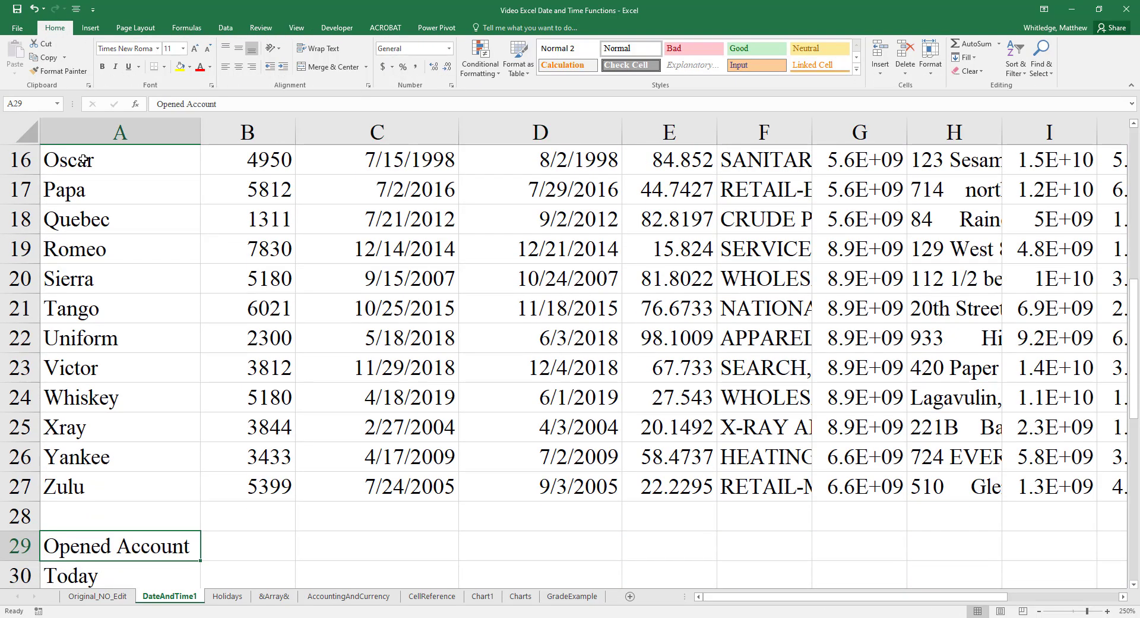
key(Right)
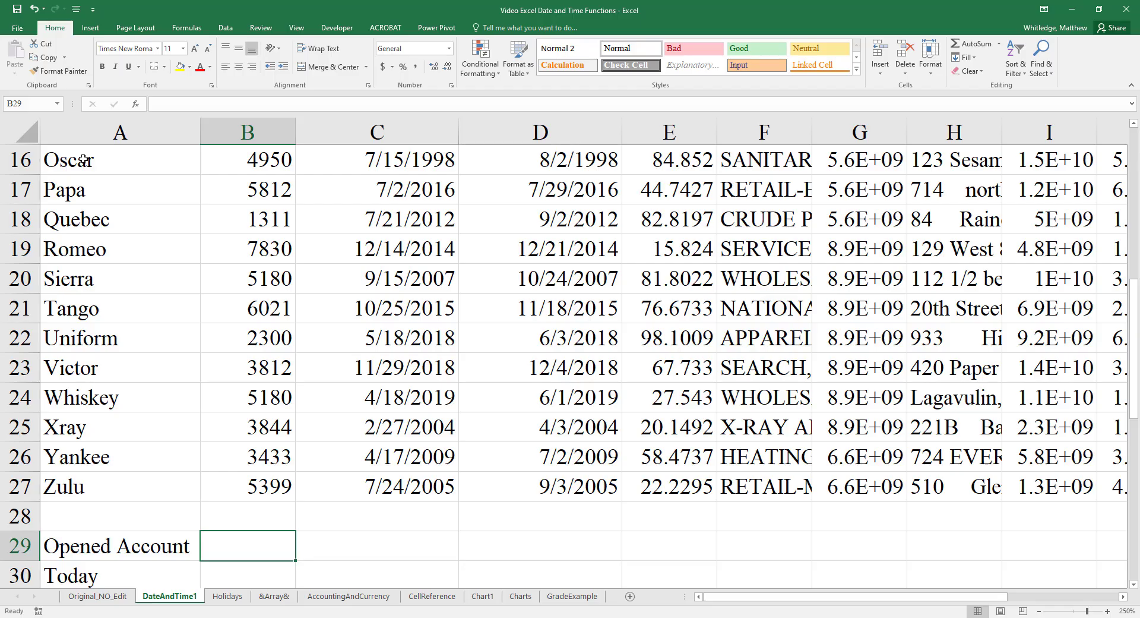
text(4/14/2017)
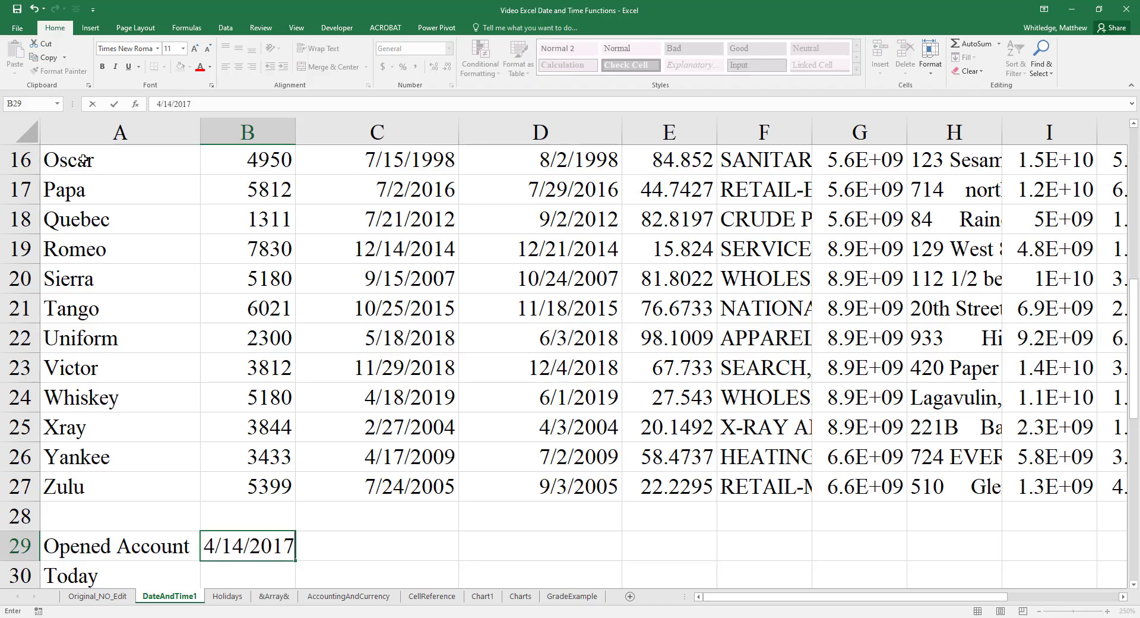
key(Return)
- AutoFit column B's width to the Opened Account date in B29
key(Up)
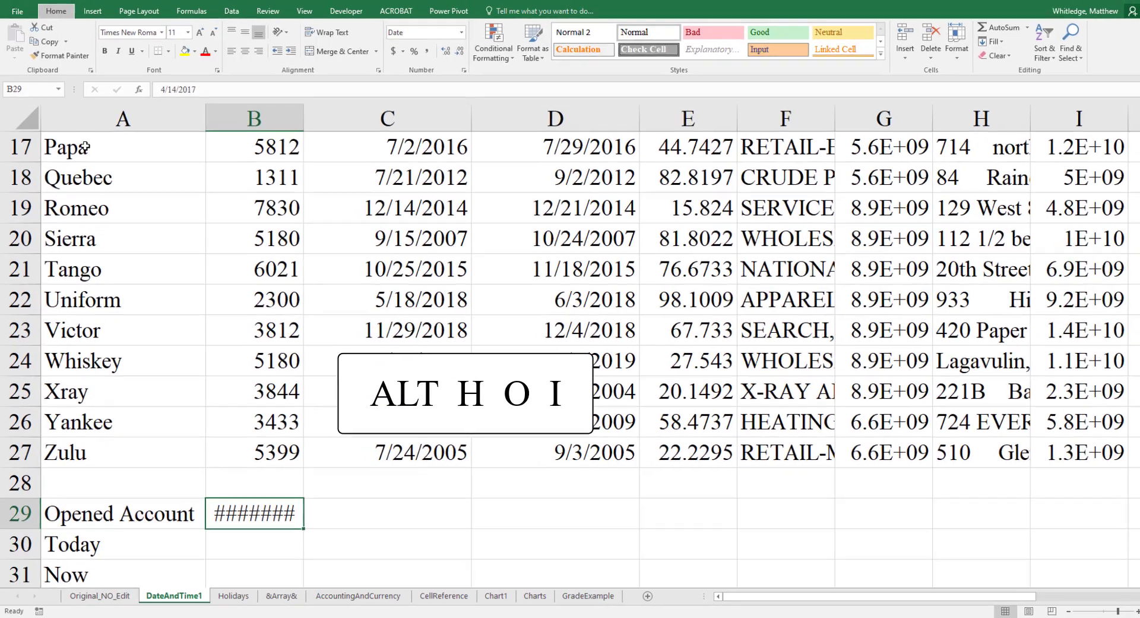
key(alt+h)
key(o)
key(i)
key(Return)
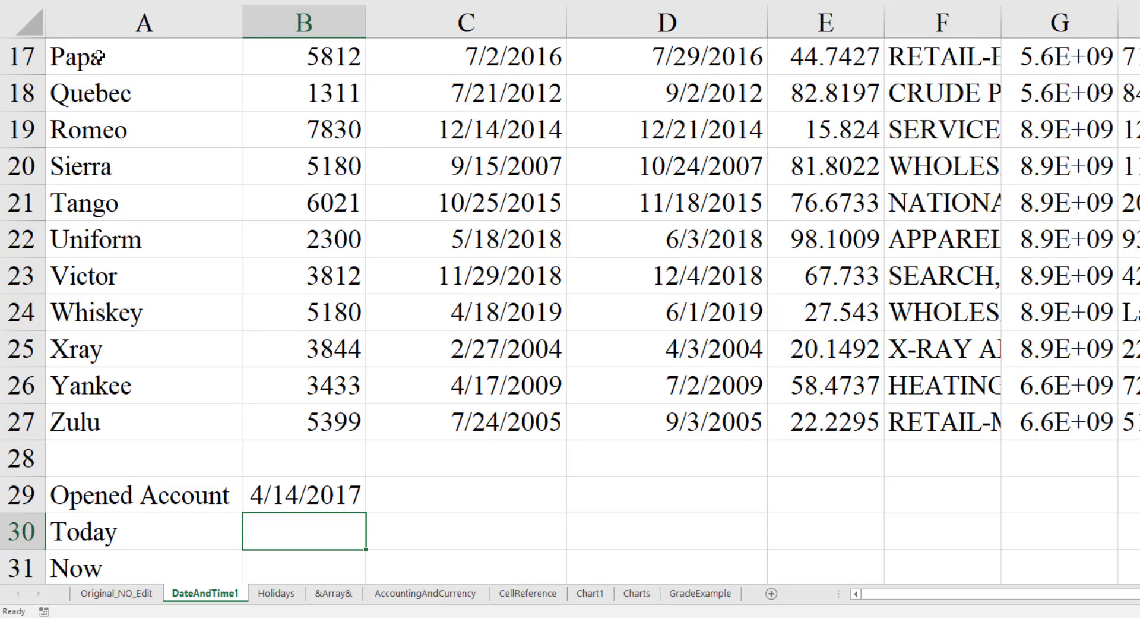
- Enter the formula =today() in cell B30 beside the Today label
text(=today())
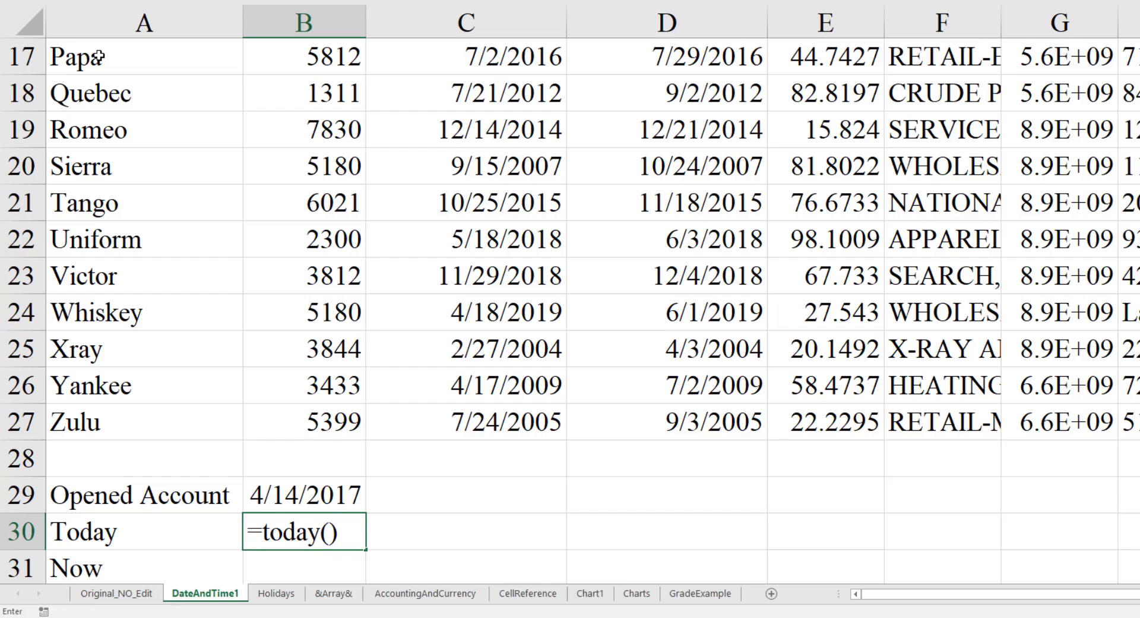
key(Return)
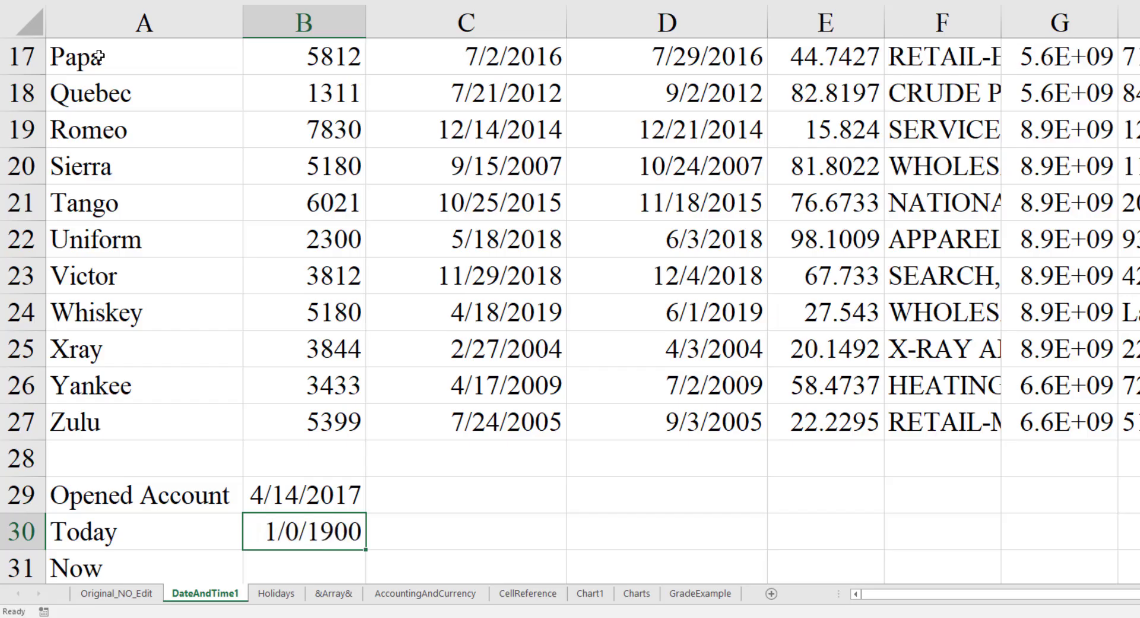
key(Up)
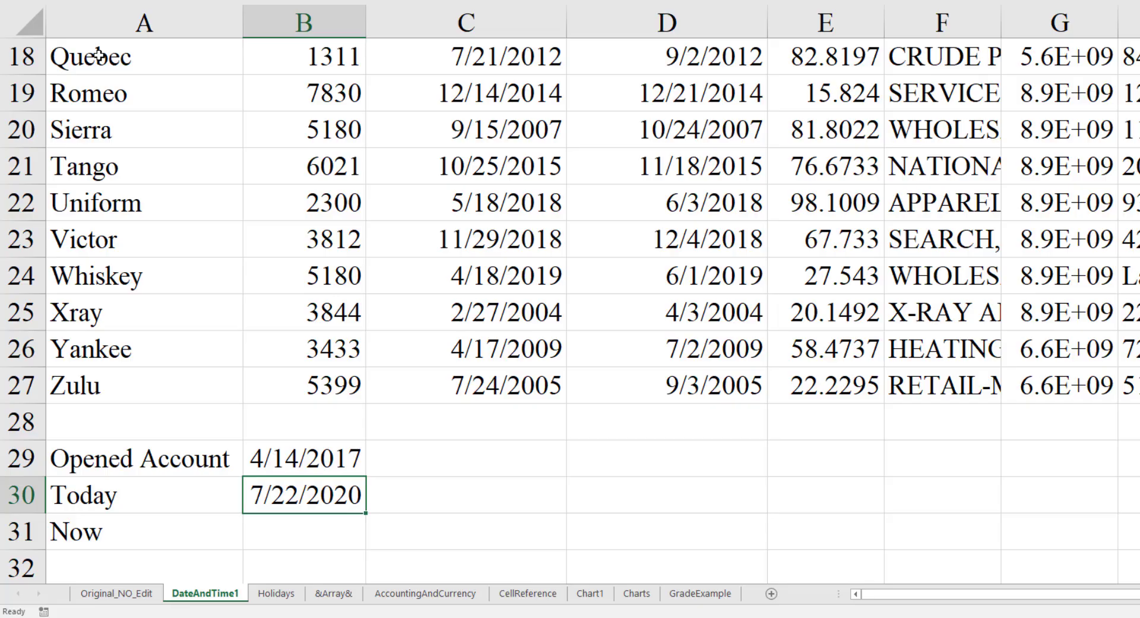
- Enter the formula =now() in cell B31 beside the Now label
key(Down)
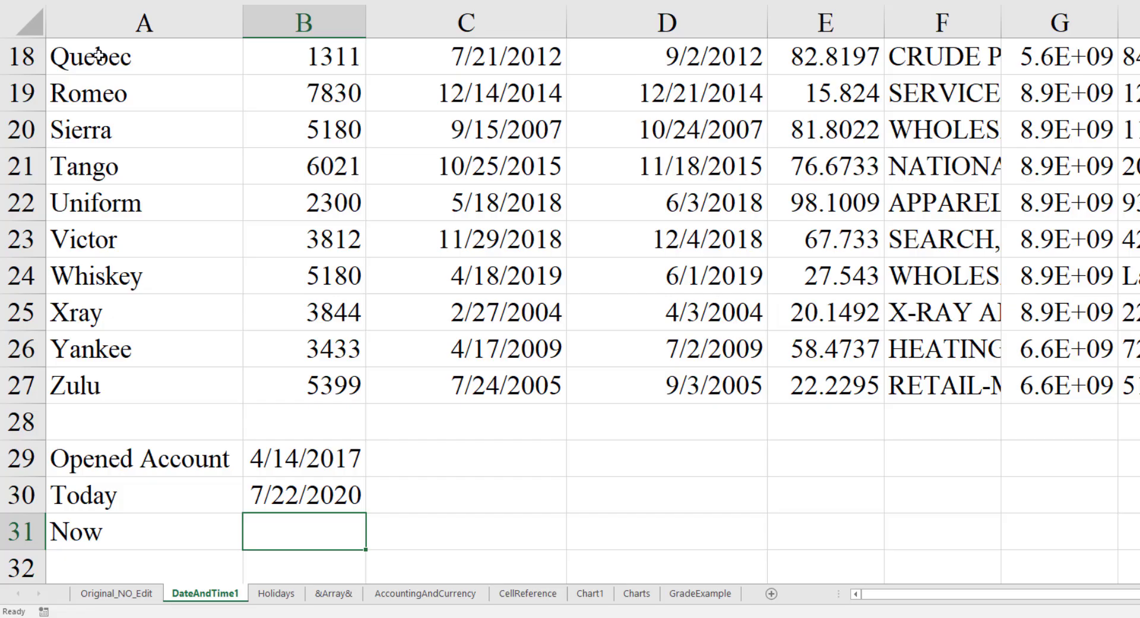
text(=now()
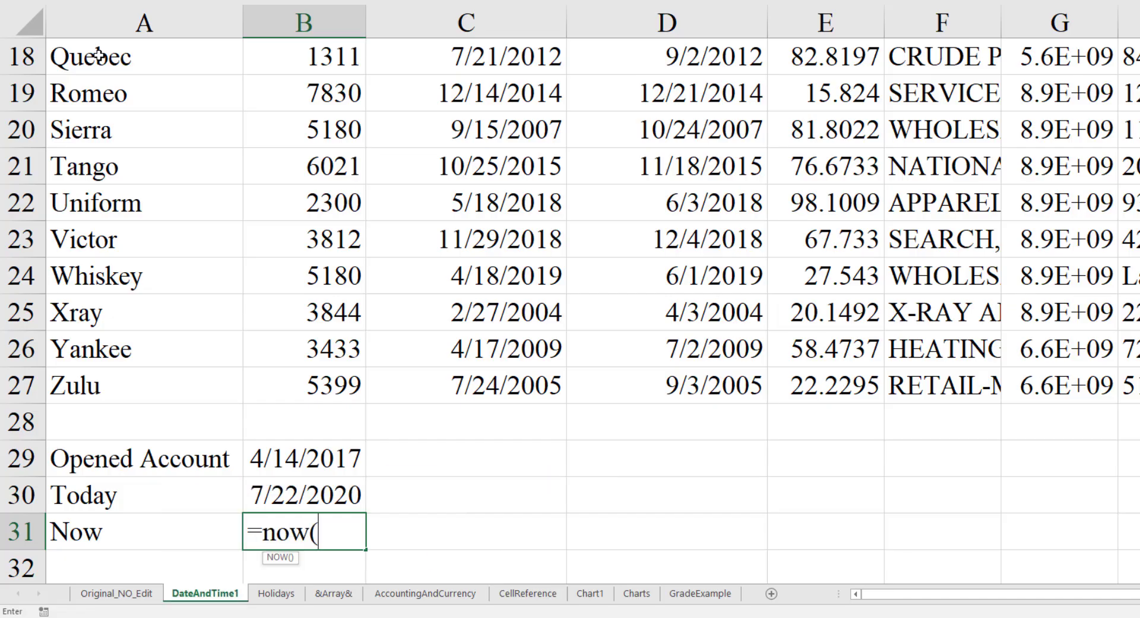
text())
key(Return)
- AutoFit column B's width to the date and time in B31
key(Up)
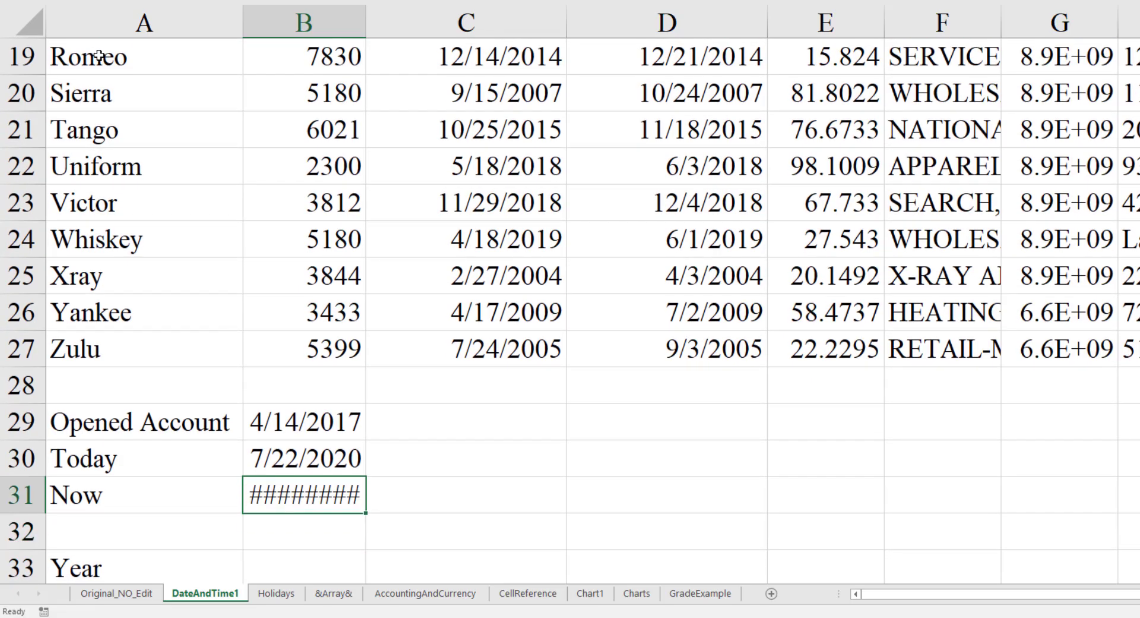
key(alt+h)
key(o)
key(i)
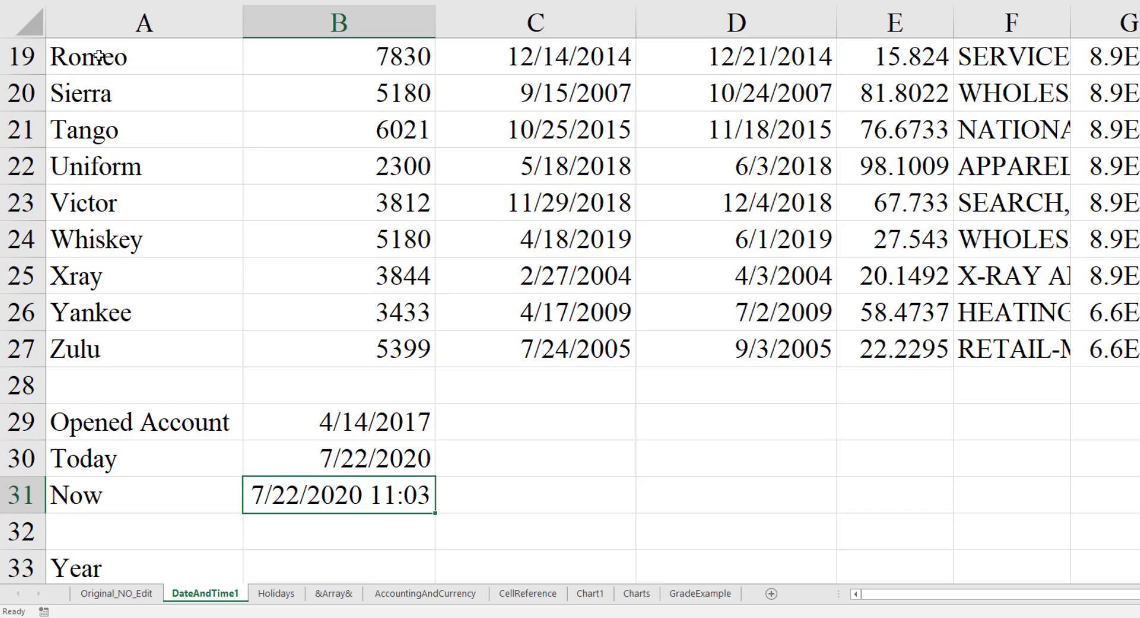
- Look over the labelled rows below Now, from Year down to the Inputs section
key(Down)
key(Down)
key(Down)
key(Down)
key(Down)
key(Down)
key(Down)
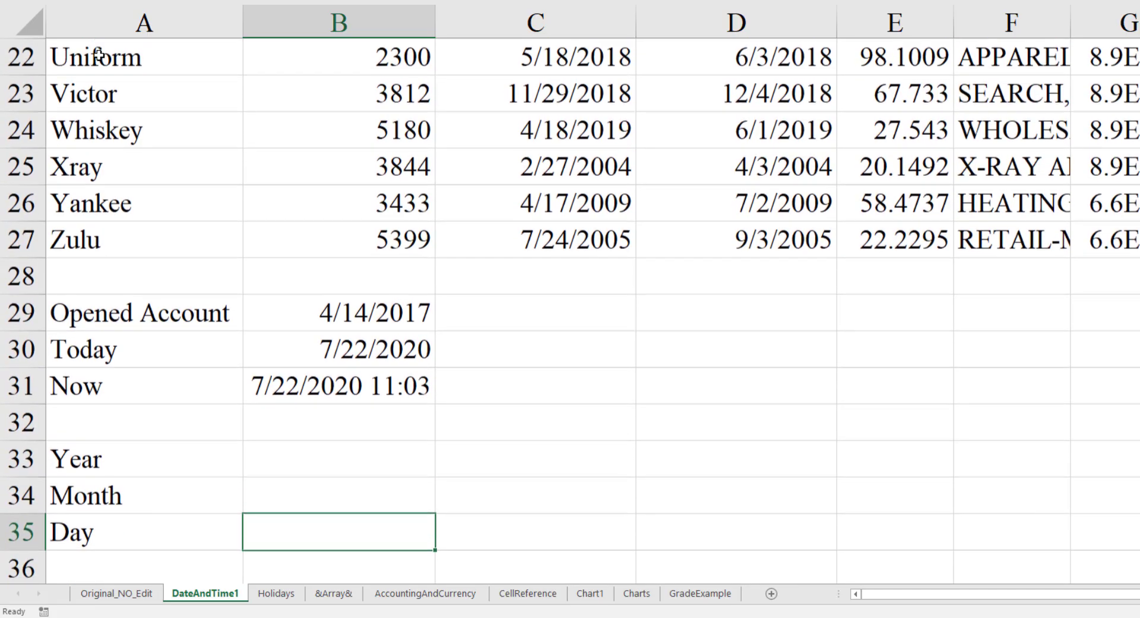
key(Down)
key(Down)
key(Down)
key(Up)
key(Up)
key(Up)
key(Up)
key(Up)
key(Up)
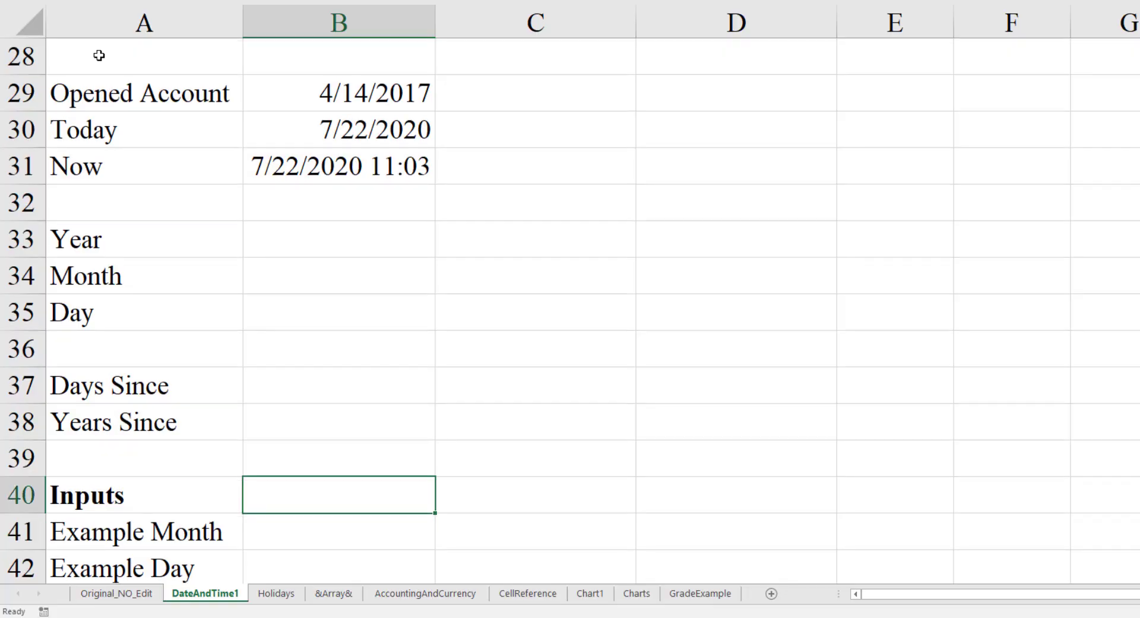
- Extract the year of the Opened Account date in cell B33 with the formula =year(B29)
key(Up)
key(Up)
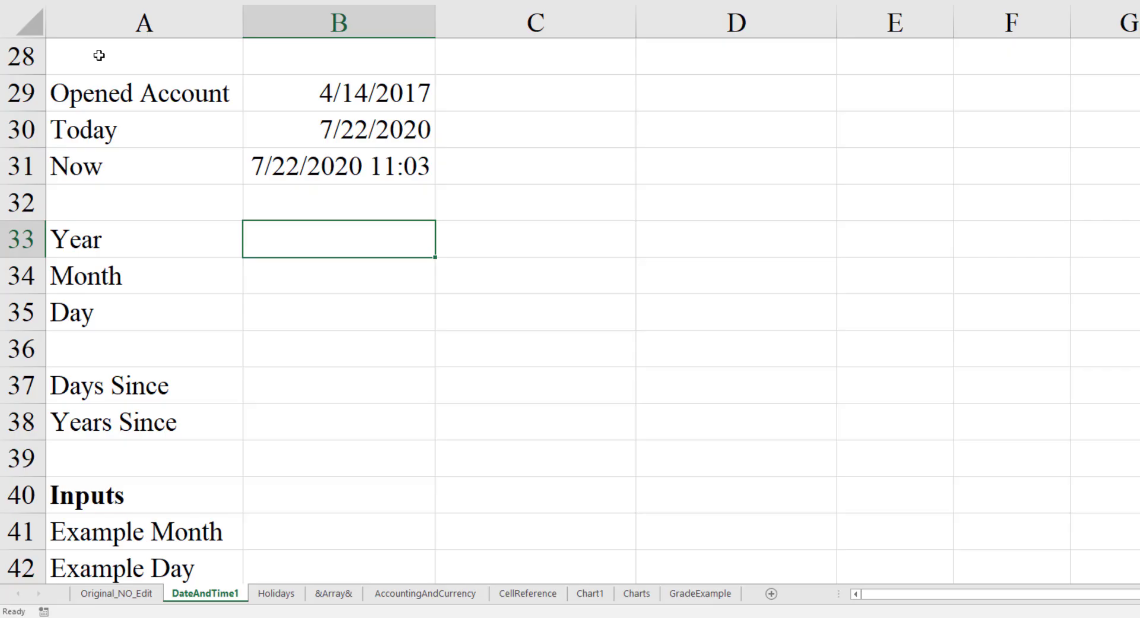
text(=year()
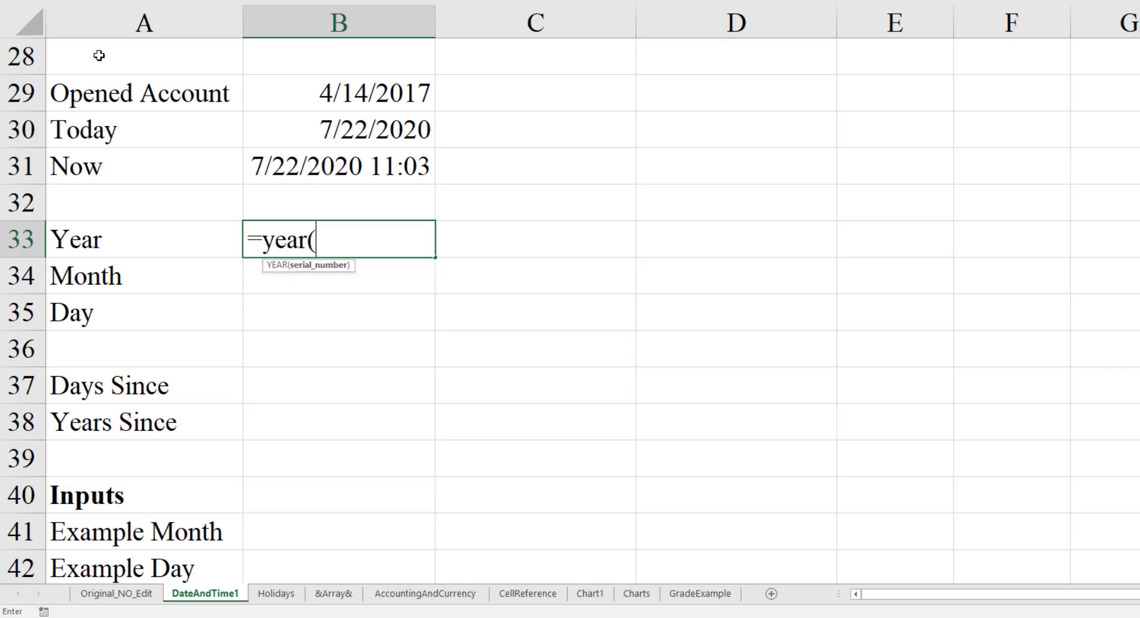
key(Up)
key(Up)
key(Up)
key(Up)
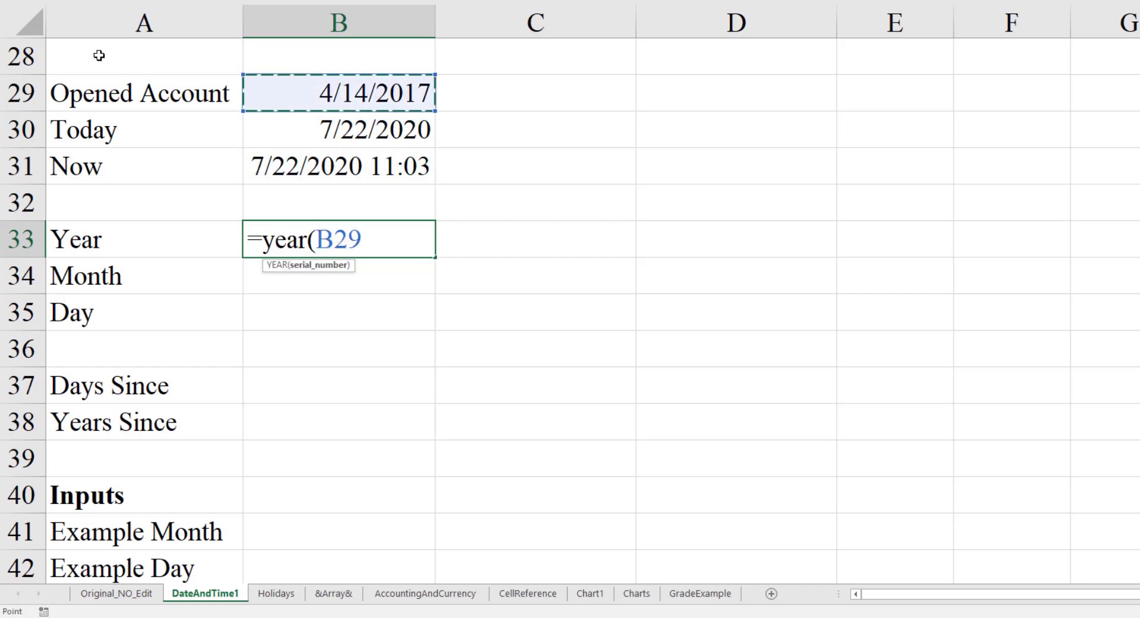
text())
key(Return)
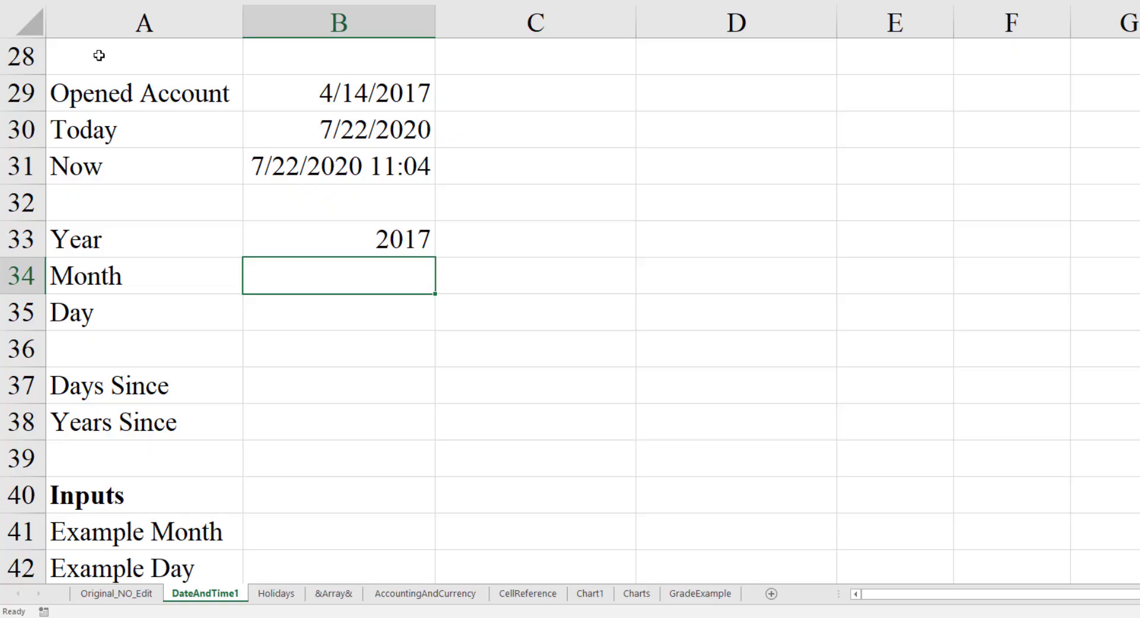
- Extract the month of the Opened Account date in cell B34 with the formula =month(B29)
text(=month()
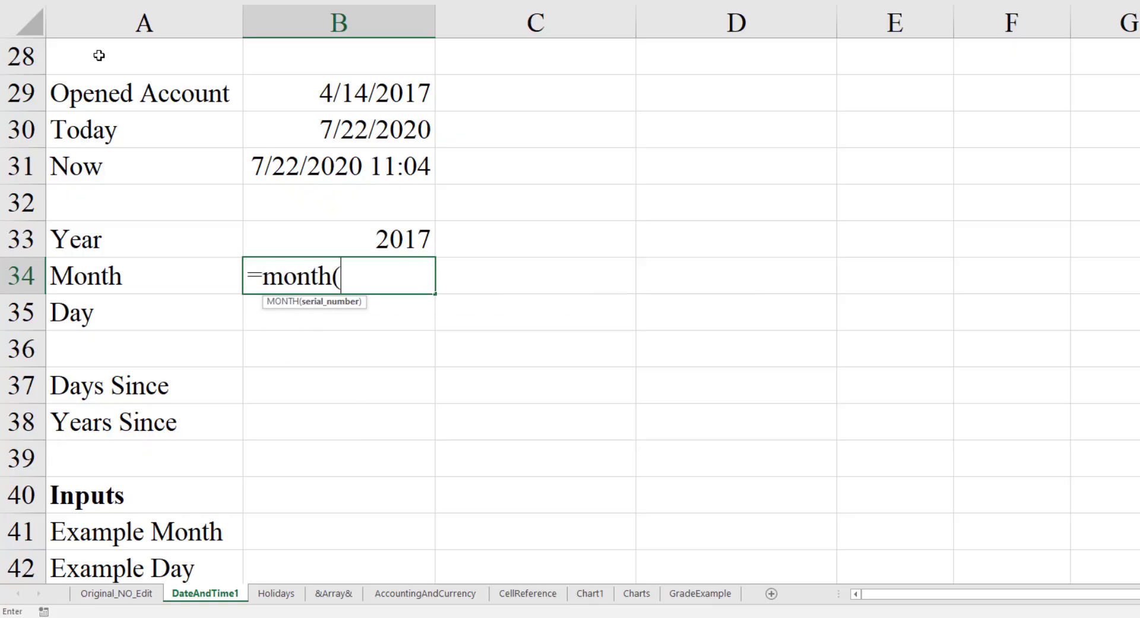
key(Up)
key(Up)
key(Up)
key(Up)
key(Up)
text())
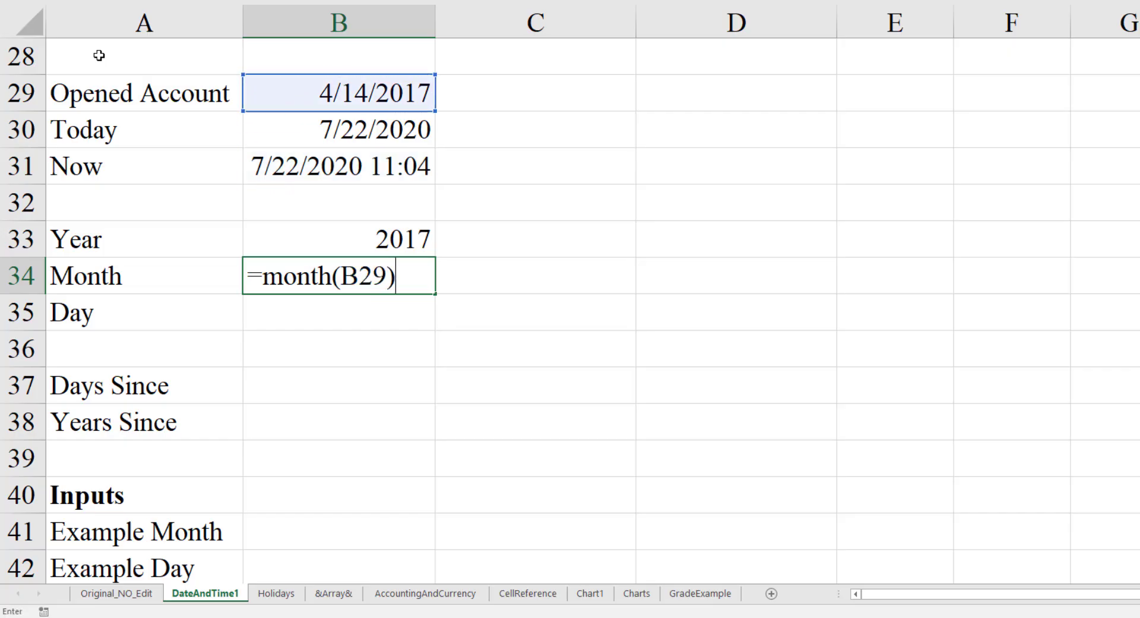
key(Return)
- Extract the day of the Opened Account date in cell B35 with the formula =day(B29)
text(=day()
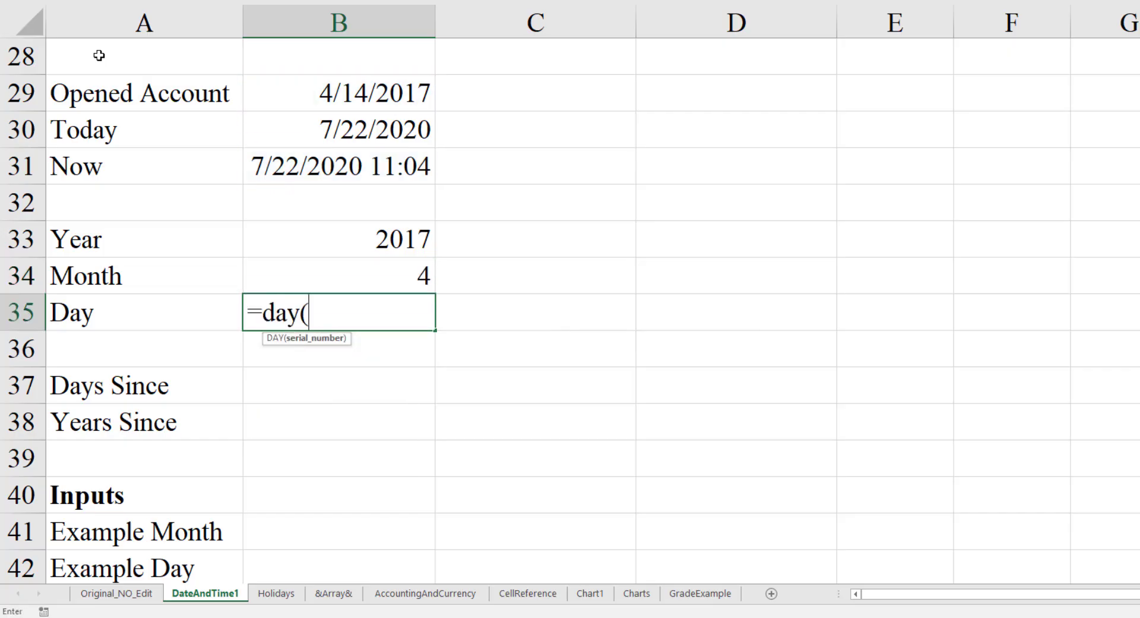
key(Up)
key(Up)
key(Up)
key(Up)
key(Up)
key(Up)
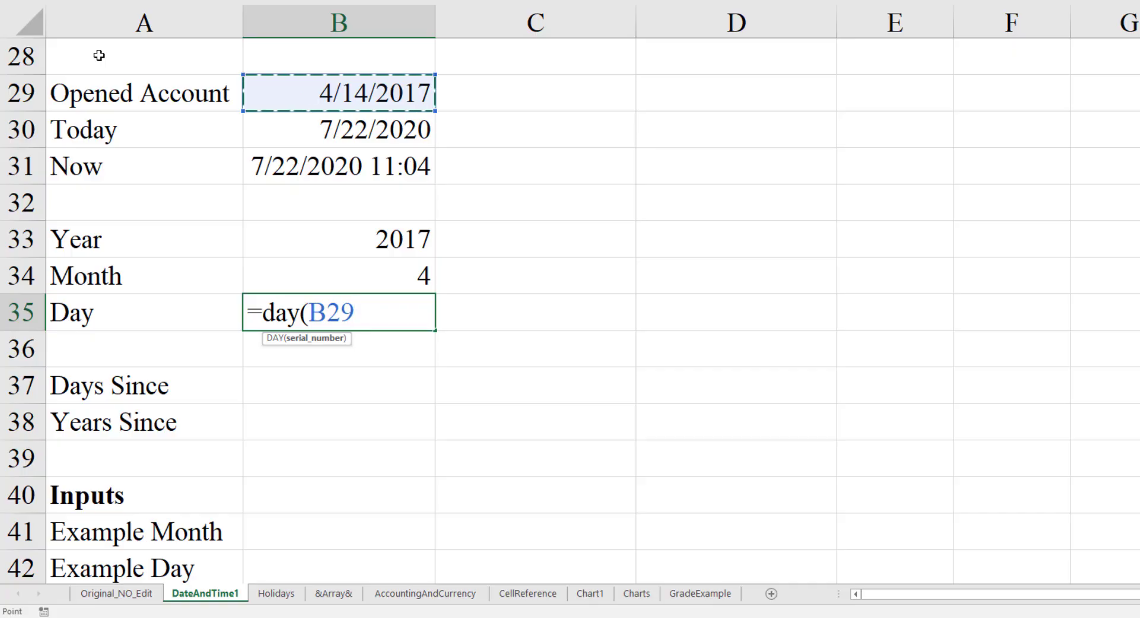
text())
key(Return)
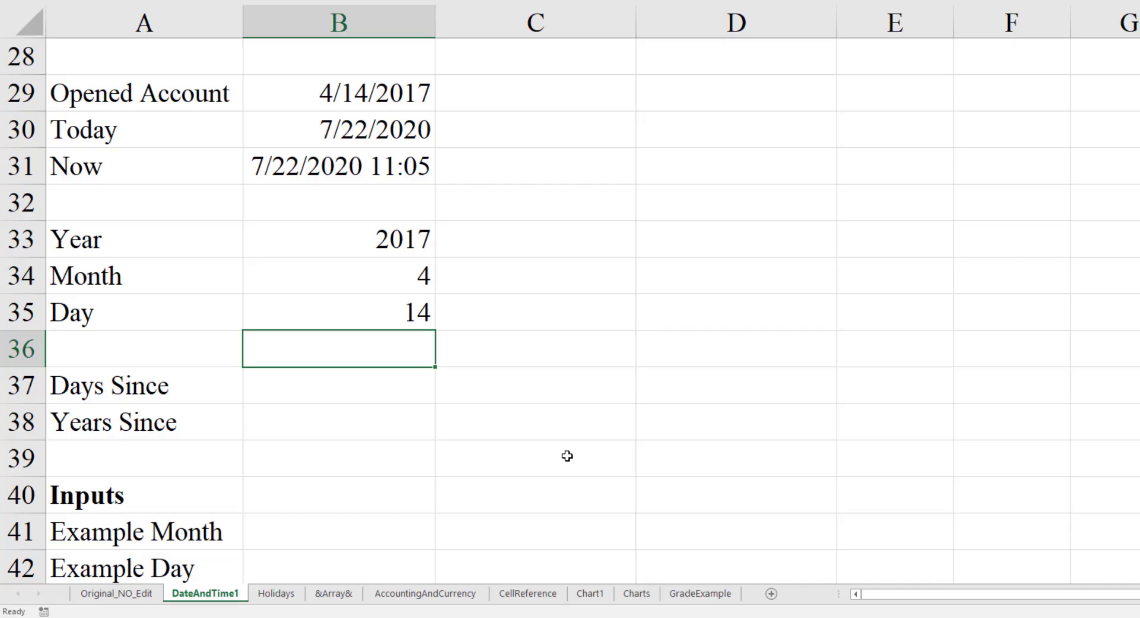
- Calculate the days between Opened Account and Today in the Days Since cell B37 with =days(B30,B29)
key(Down)
text(=days)
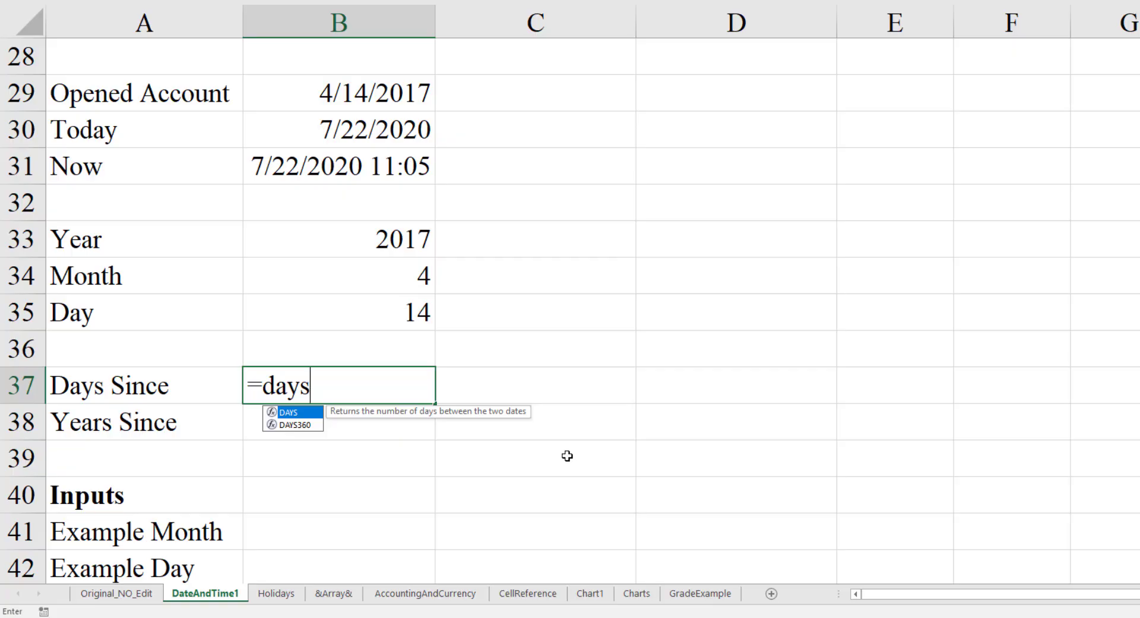
text(()
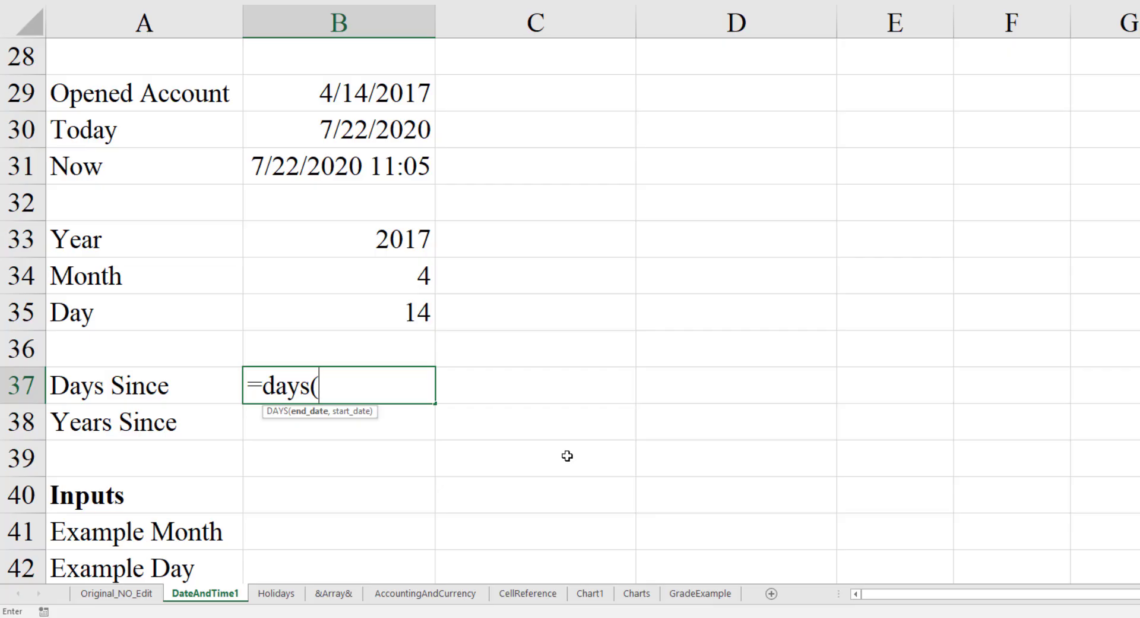
key(Up)
key(Up)
key(Up)
key(Up)
key(Up)
key(Up)
key(Up)
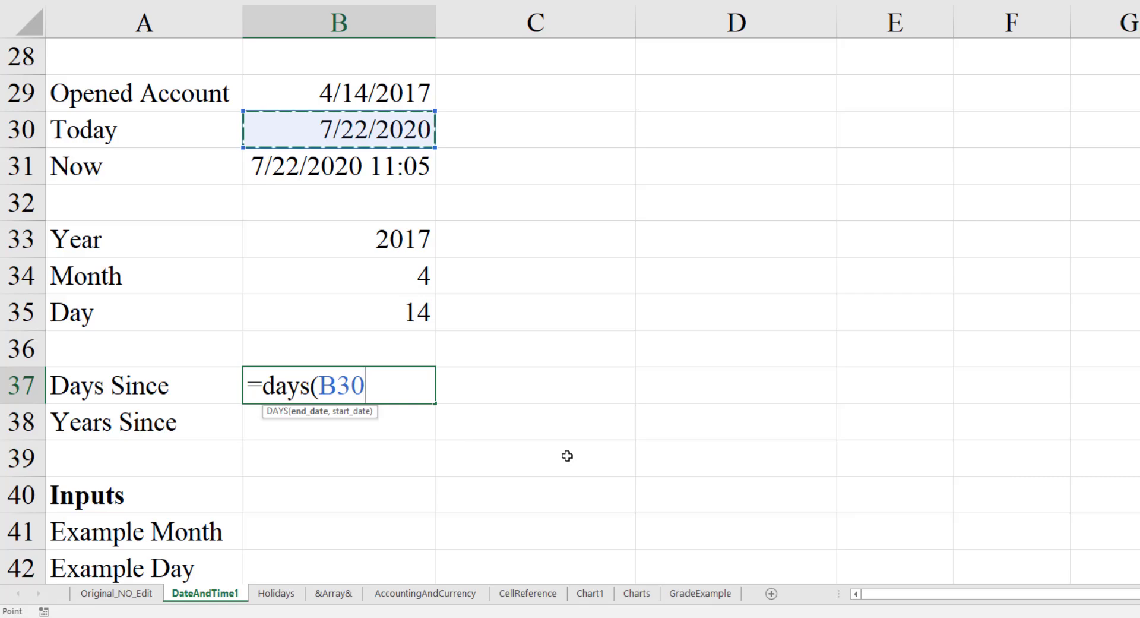
text(,)
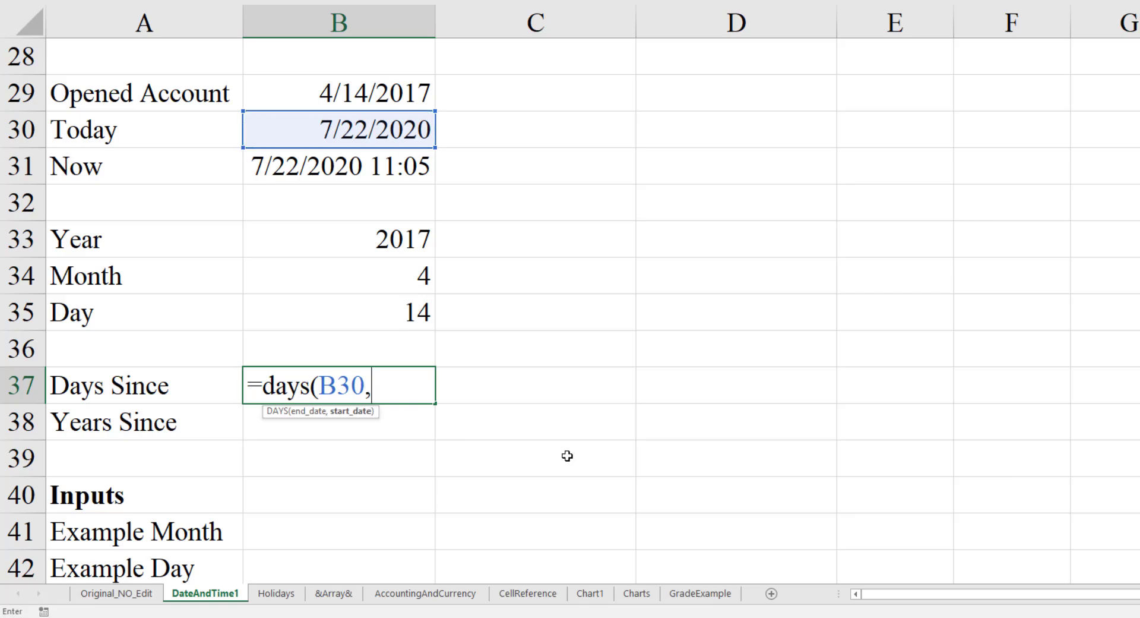
key(Up)
key(Up)
key(Up)
key(Up)
key(Up)
key(Up)
key(Up)
key(Up)
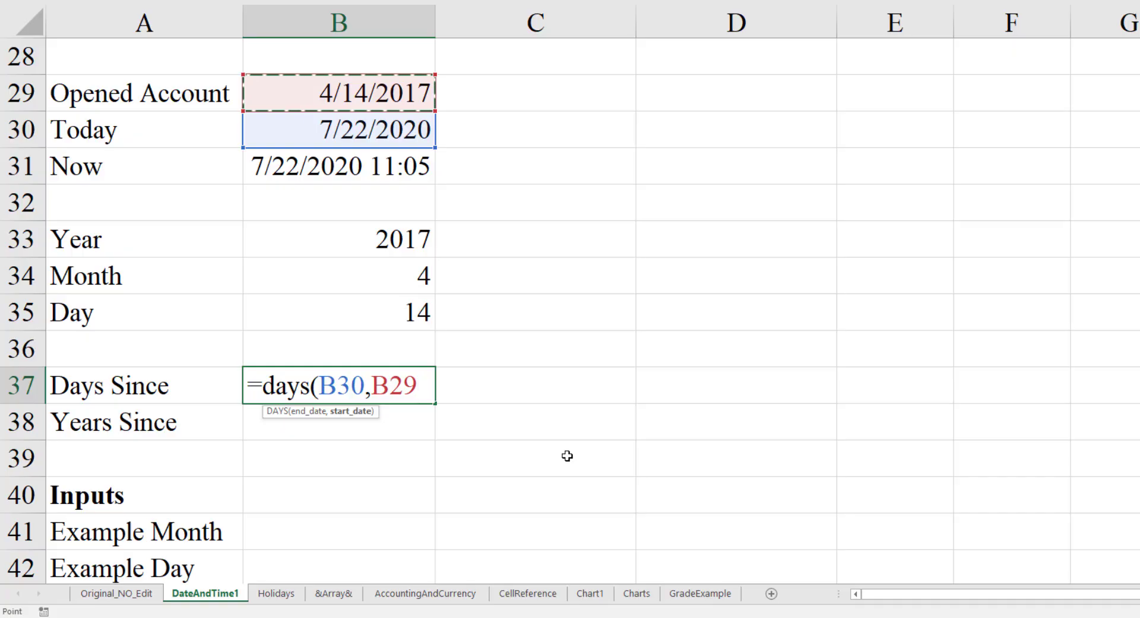
text())
key(Return)
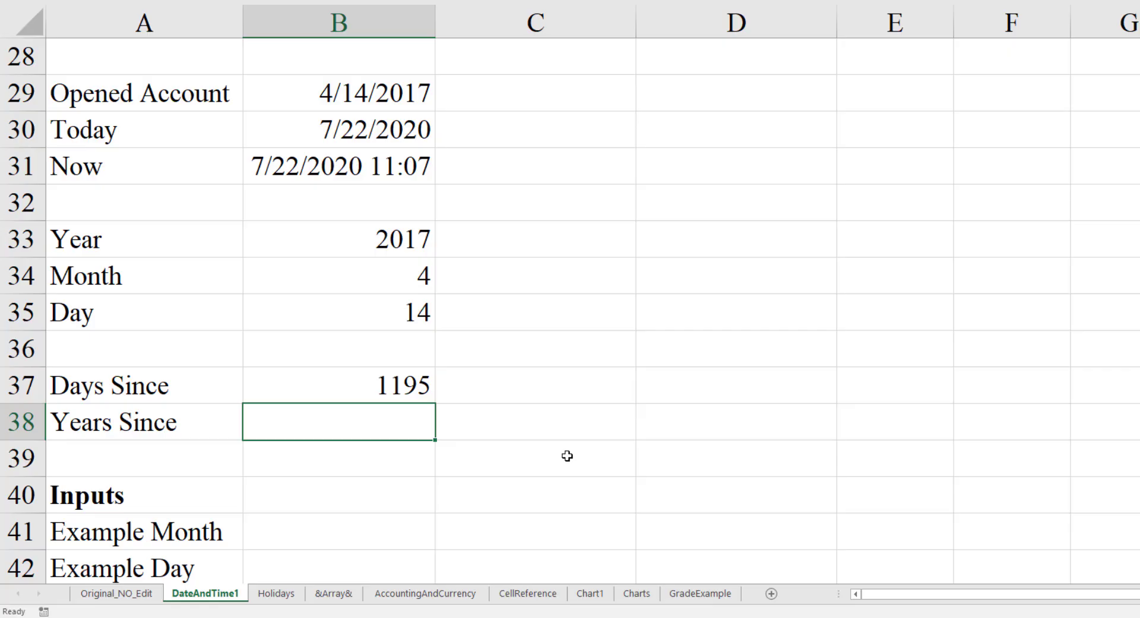
- Calculate the years between Opened Account and Today in the Years Since cell B38 with =year(B30)-year(B29)
text(=year()
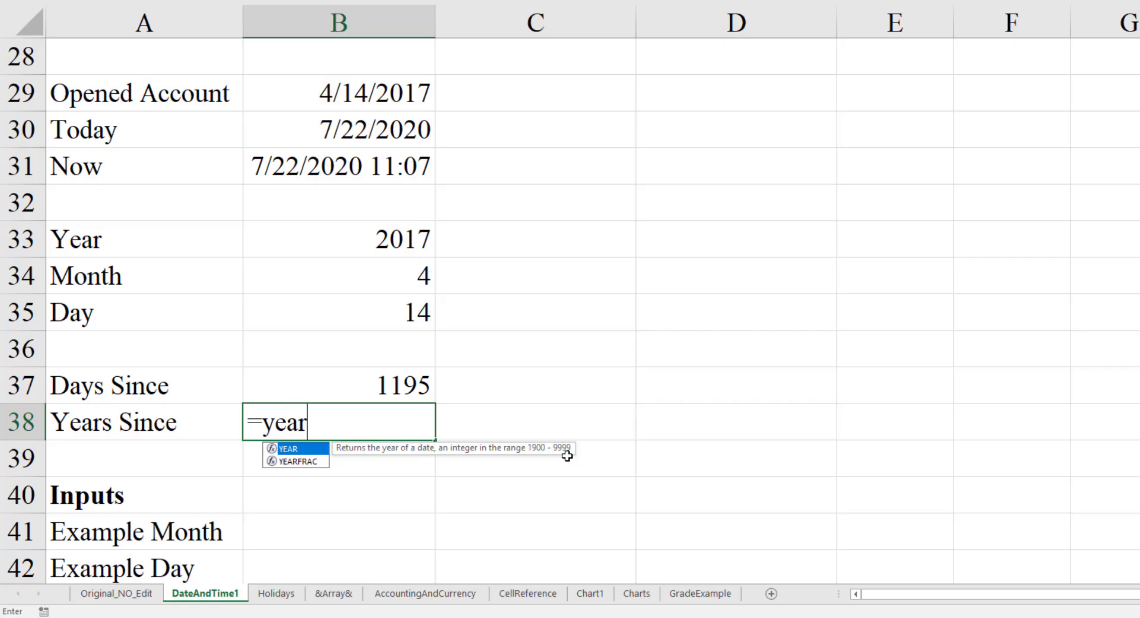
key(Up)
key(Up)
key(Up)
key(Up)
key(Up)
key(Up)
key(Up)
key(Up)
key(Up)
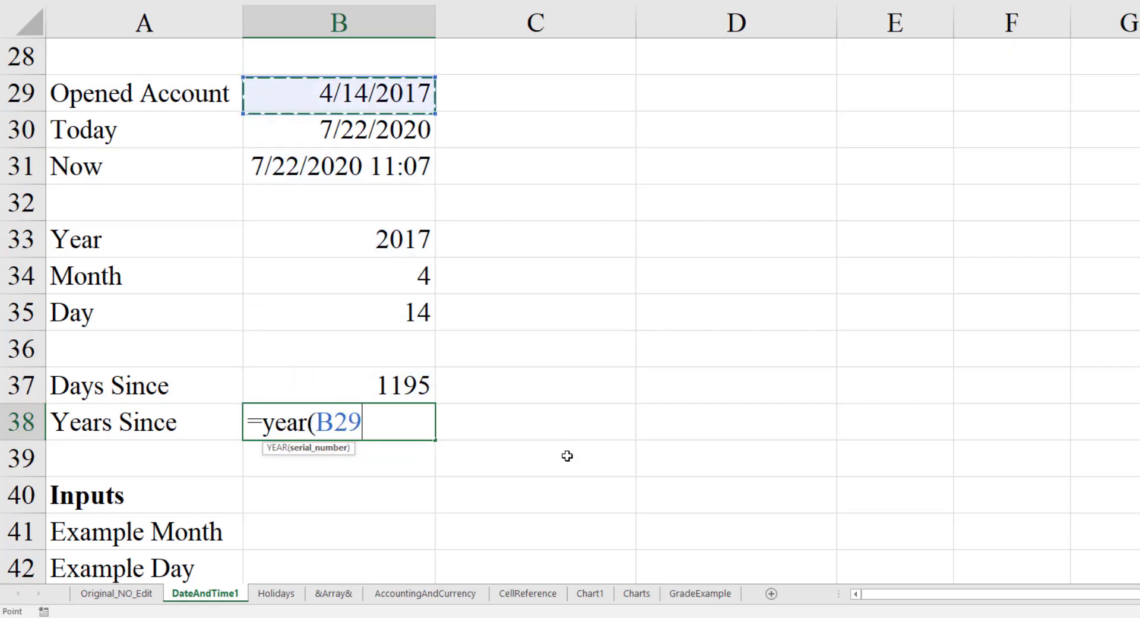
key(Down)
text())
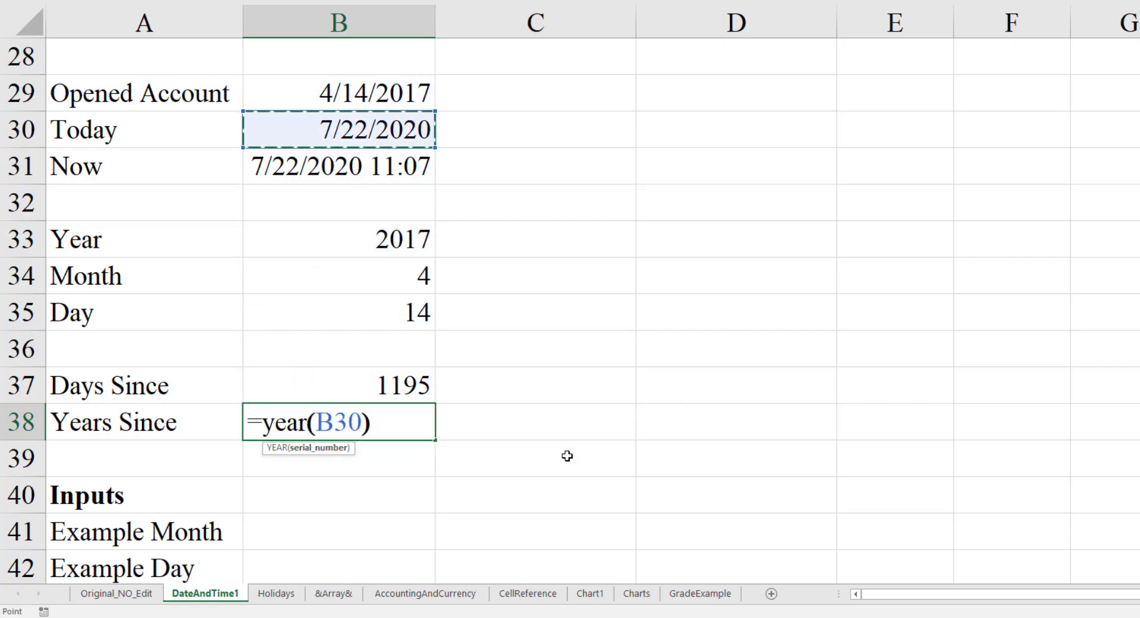
text(-)
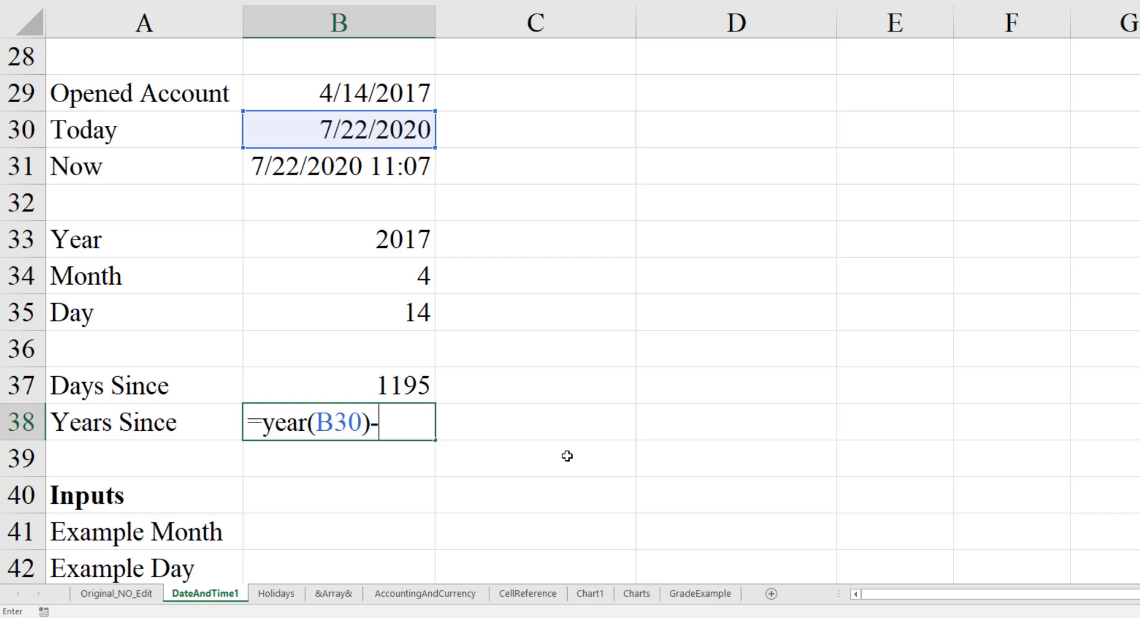
text(year()
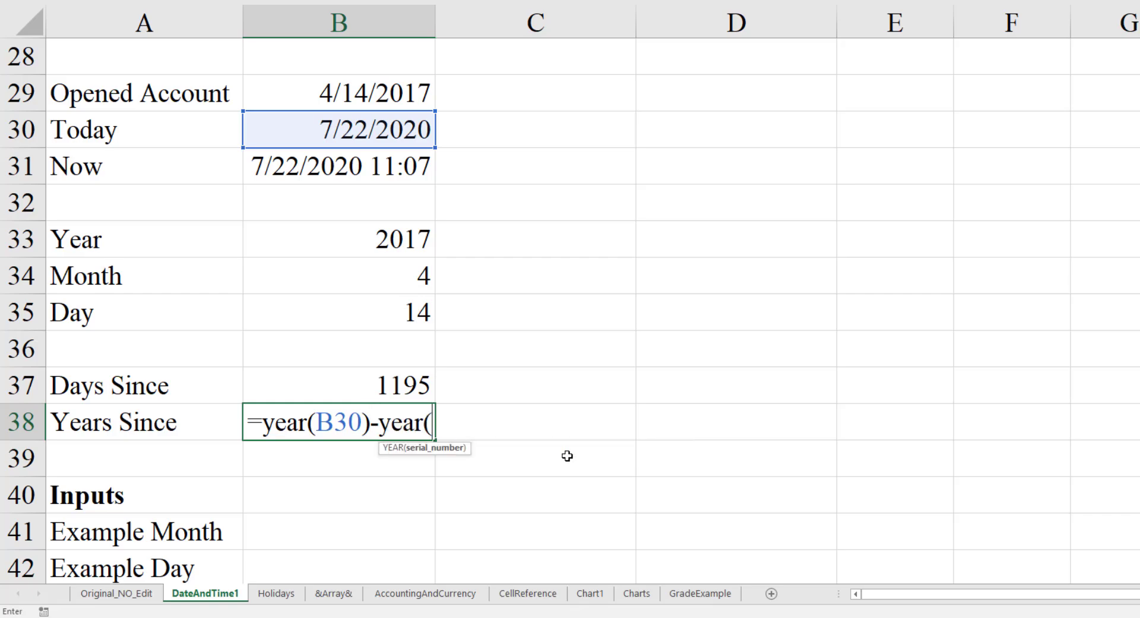
key(Up)
key(Up)
key(Up)
key(Up)
key(Up)
key(Up)
key(Up)
key(Up)
key(Up)
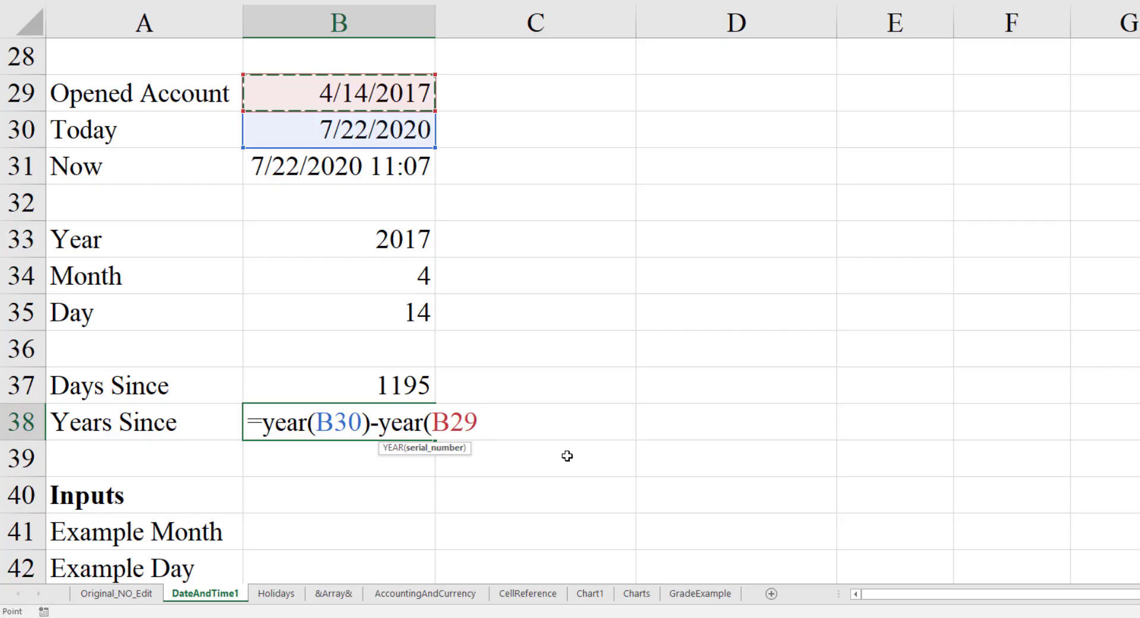
text())
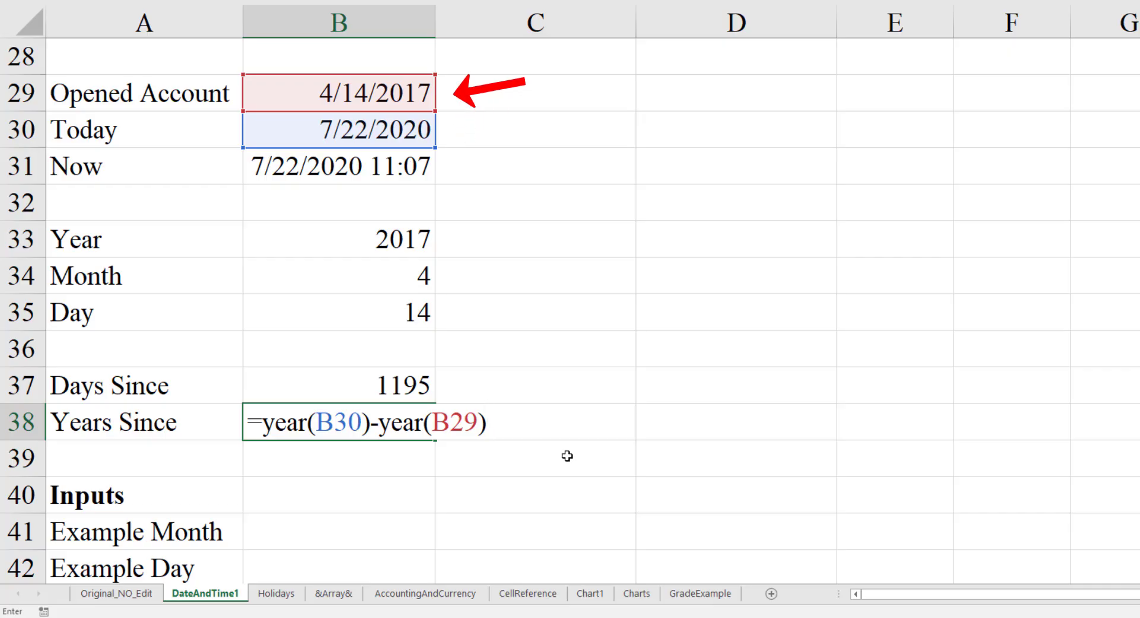
key(Return)
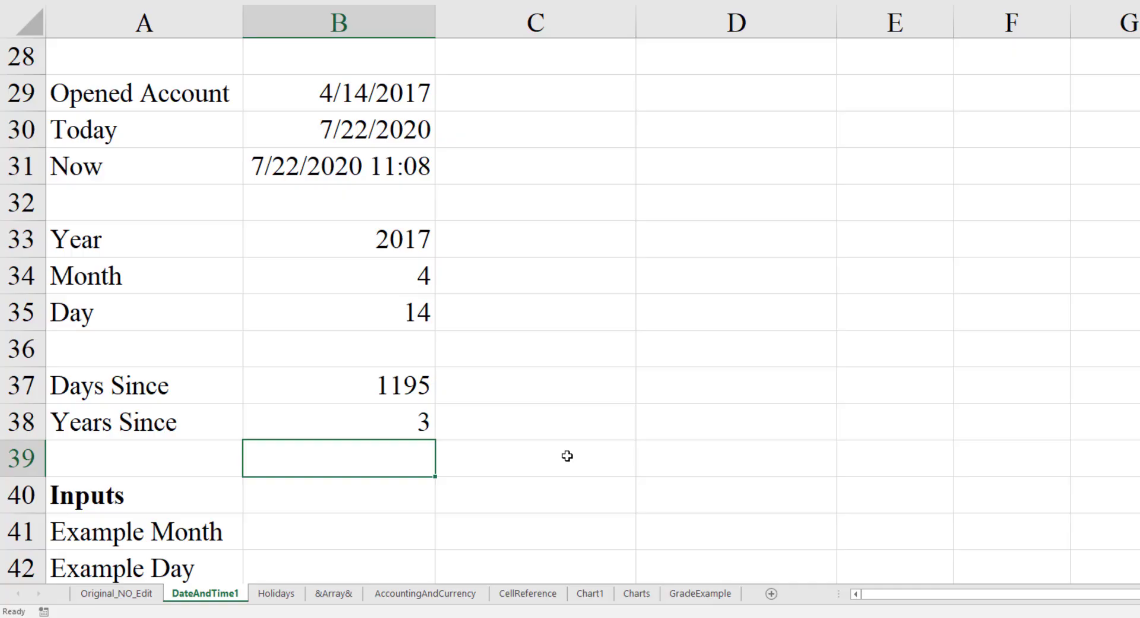
- Try 6/15/2018 as the Opened Account date in cell B29, and undo that change
key(ctrl+Up)
key(ctrl+Up)
key(ctrl+Up)
key(ctrl+Up)
key(ctrl+Up)
key(ctrl+Up)
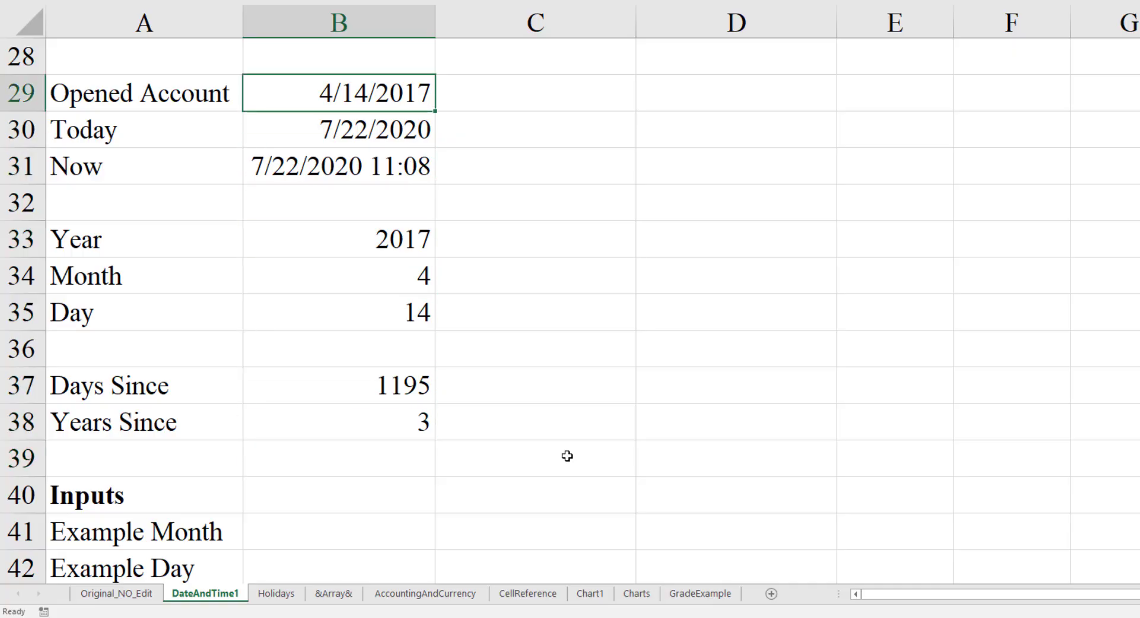
text(6/)
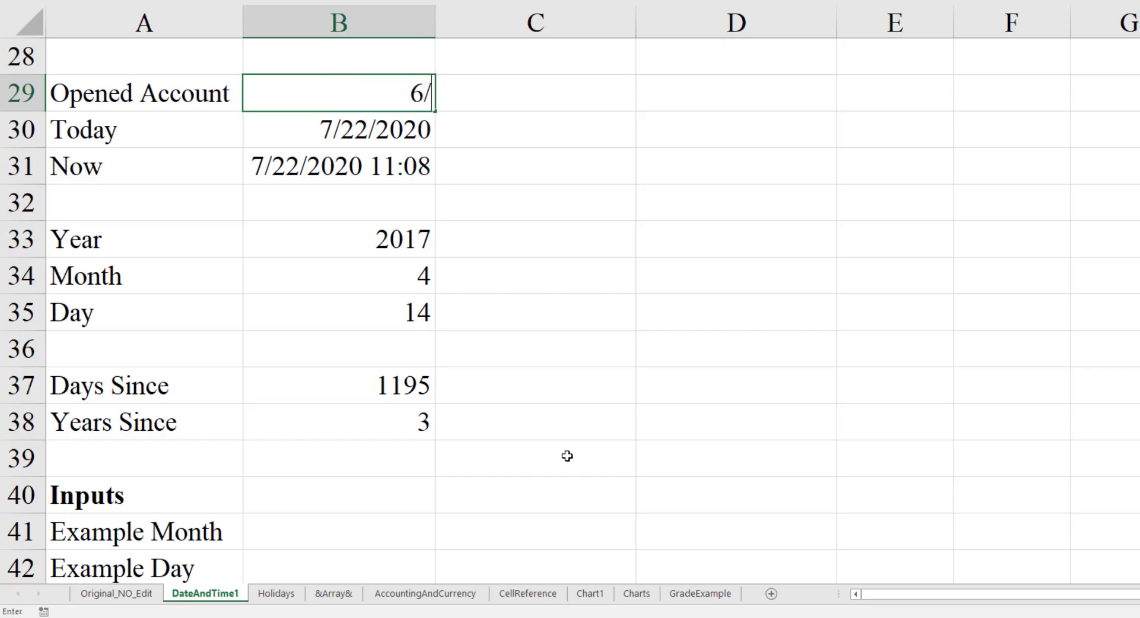
text(15/2)
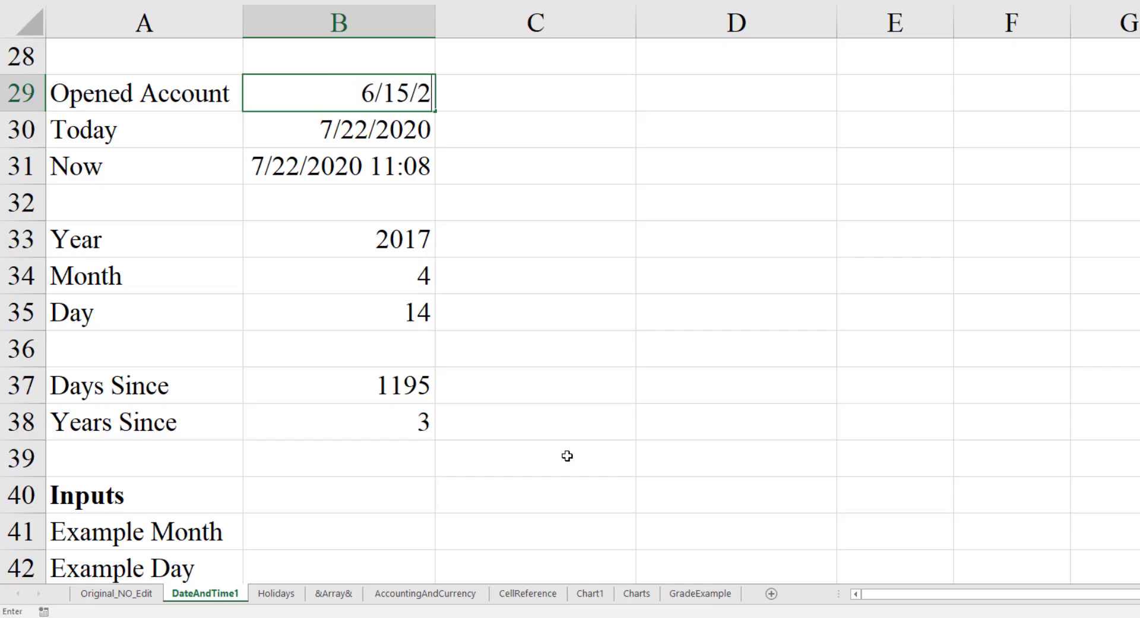
text(018)
key(Return)
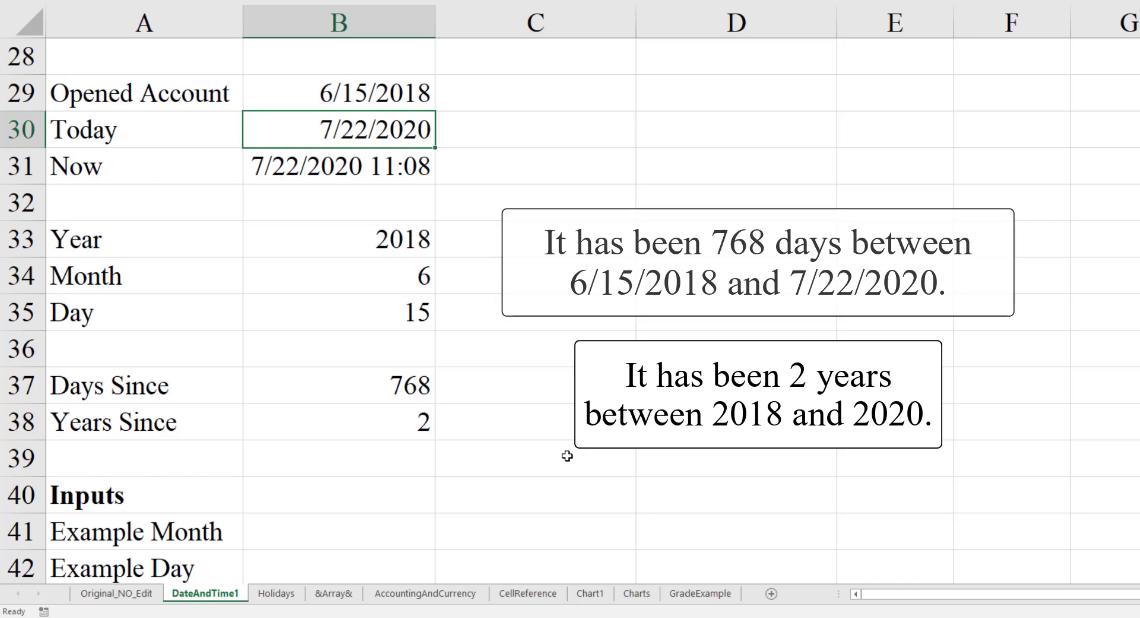
key(ctrl+z)
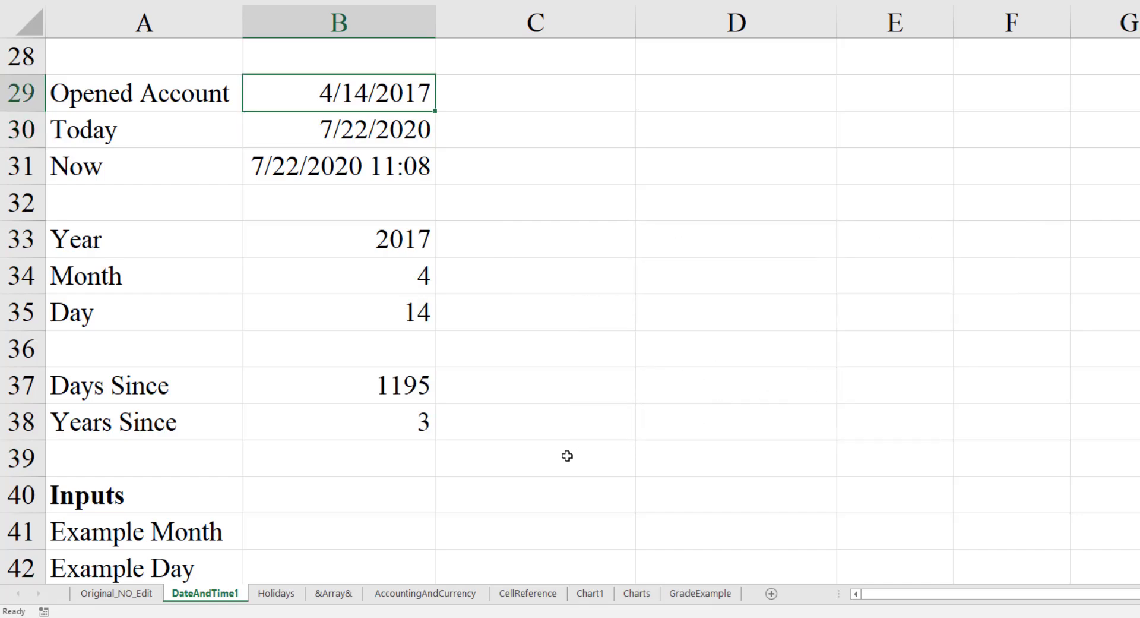
- Fill in the example inputs with month 8 in B41, day 4 in B42 and year 2023 in B43
key(Down)
key(Down)
key(Down)
key(Down)
key(Down)
key(Down)
key(Down)
key(Down)
key(Down)
key(Down)
key(Down)
key(Down)
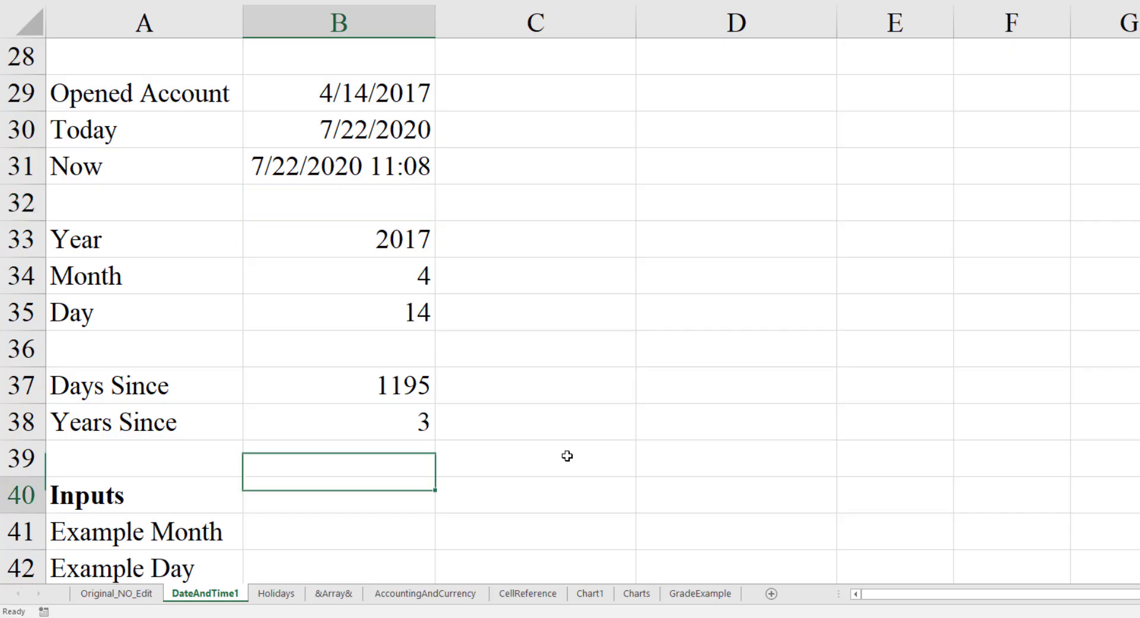
scroll(568, 456, down, 4)
scroll(567, 456, up, 1)
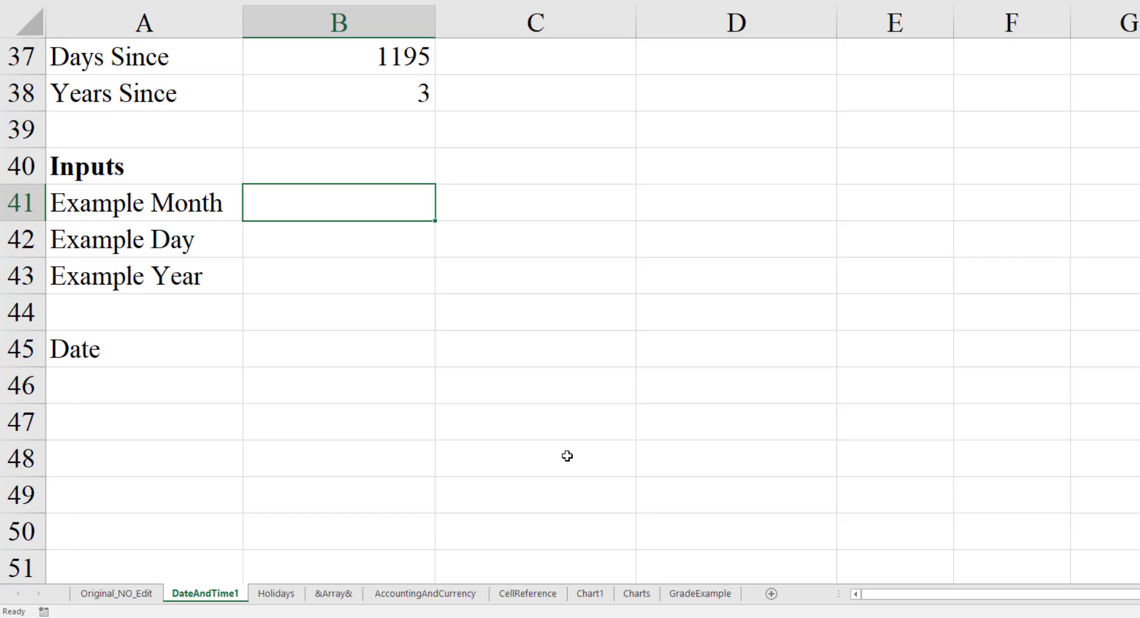
text(8)
key(Return)
text(4)
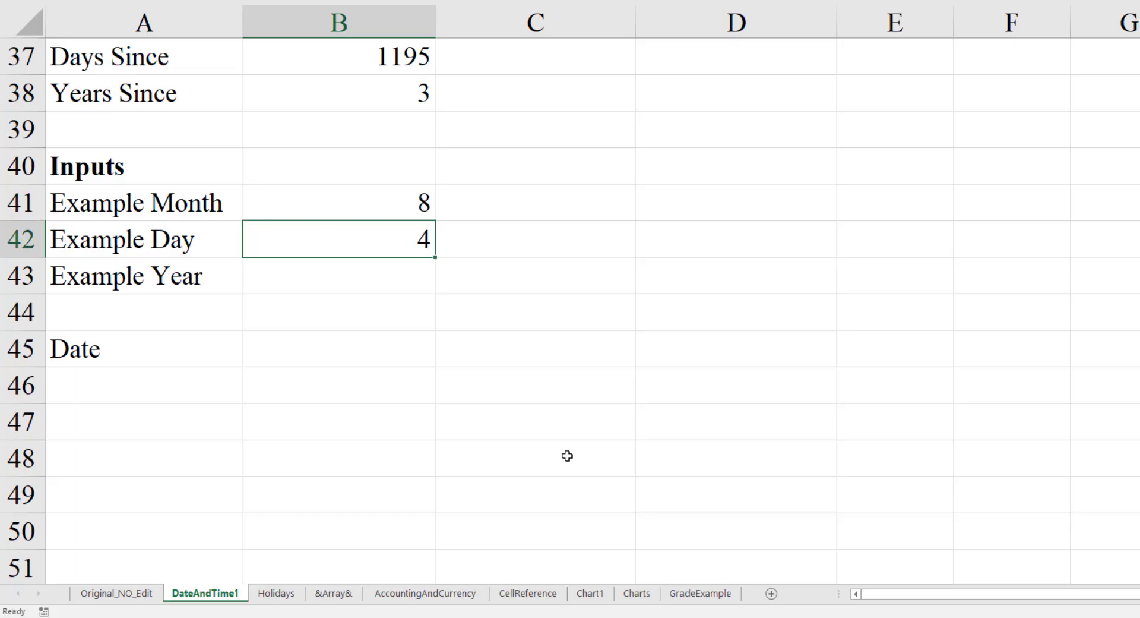
key(Return)
text(2023)
key(Return)
key(Return)
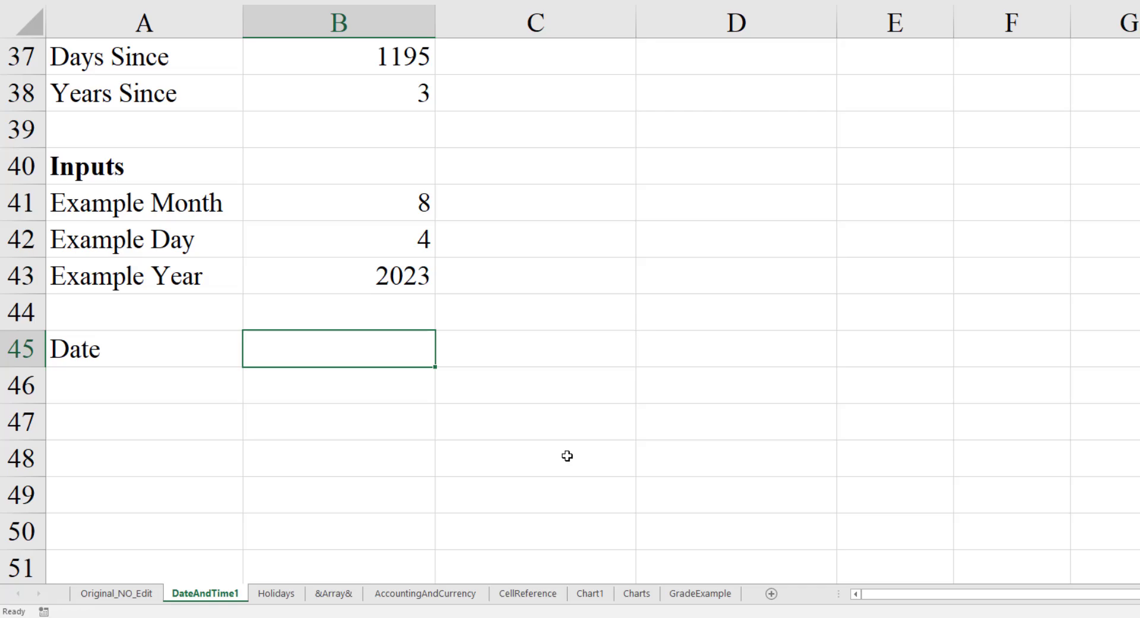
- Build a date from the example year, month and day in cell B45 with =date(B43,B41,B42)
text(=date()
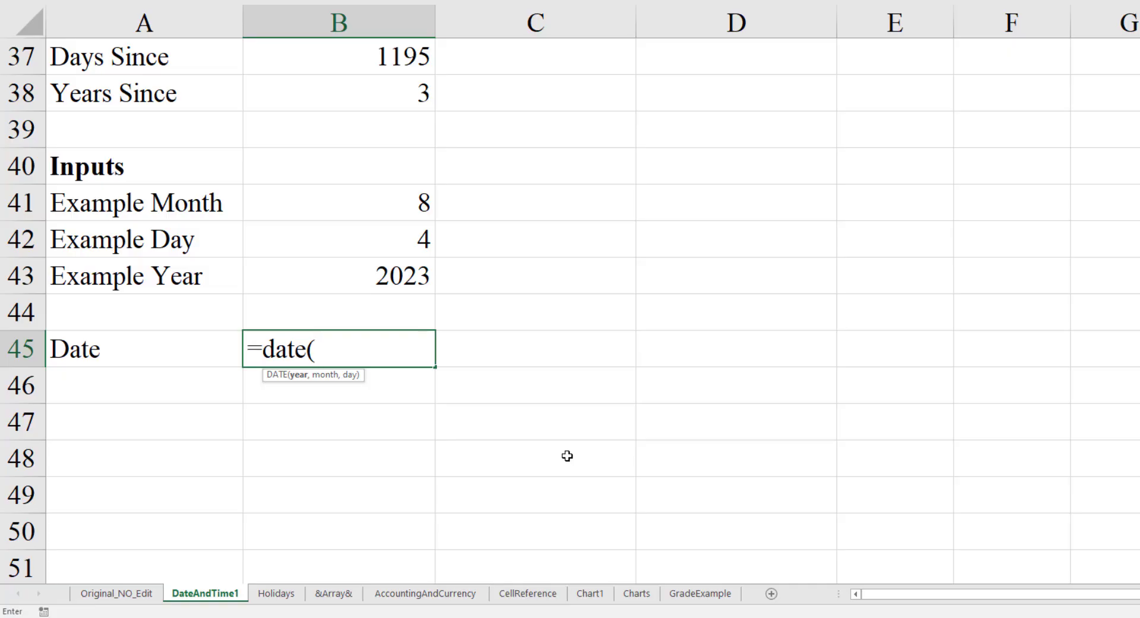
key(Up)
key(Up)
key(Up)
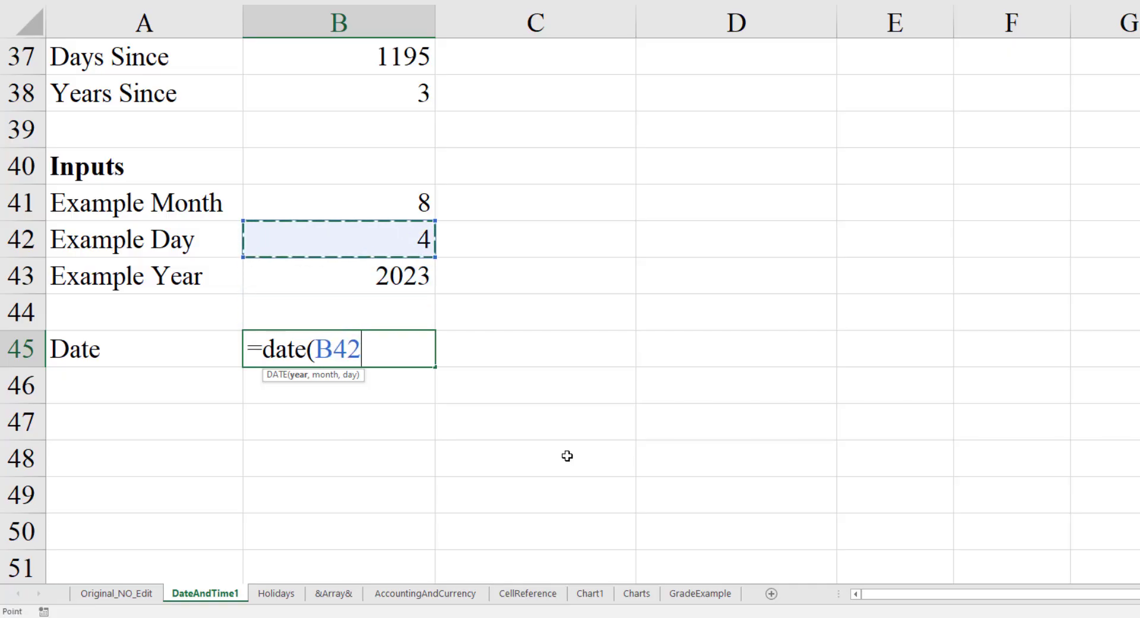
key(Down)
text(,)
key(Up)
key(Up)
key(Up)
key(Up)
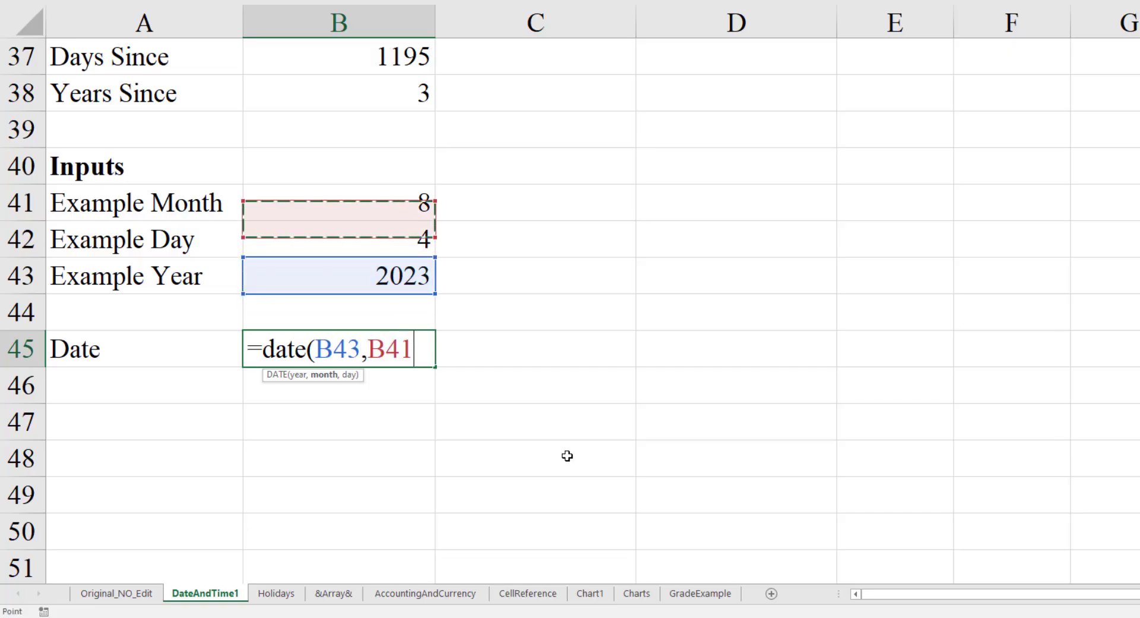
text(,)
key(Up)
key(Up)
key(Up)
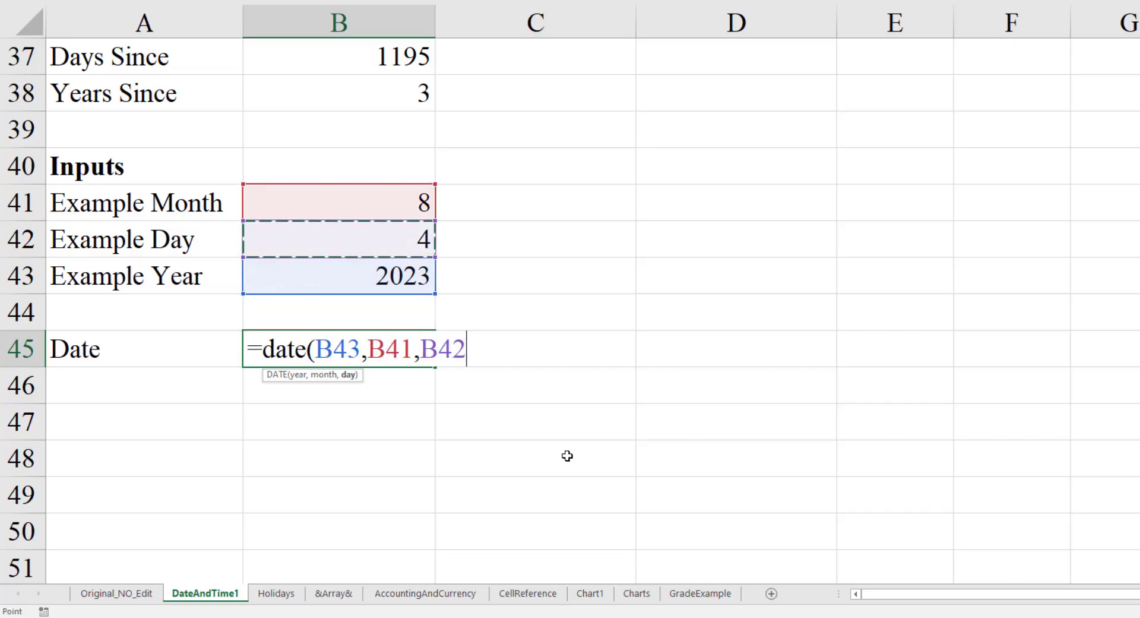
text())
key(Return)
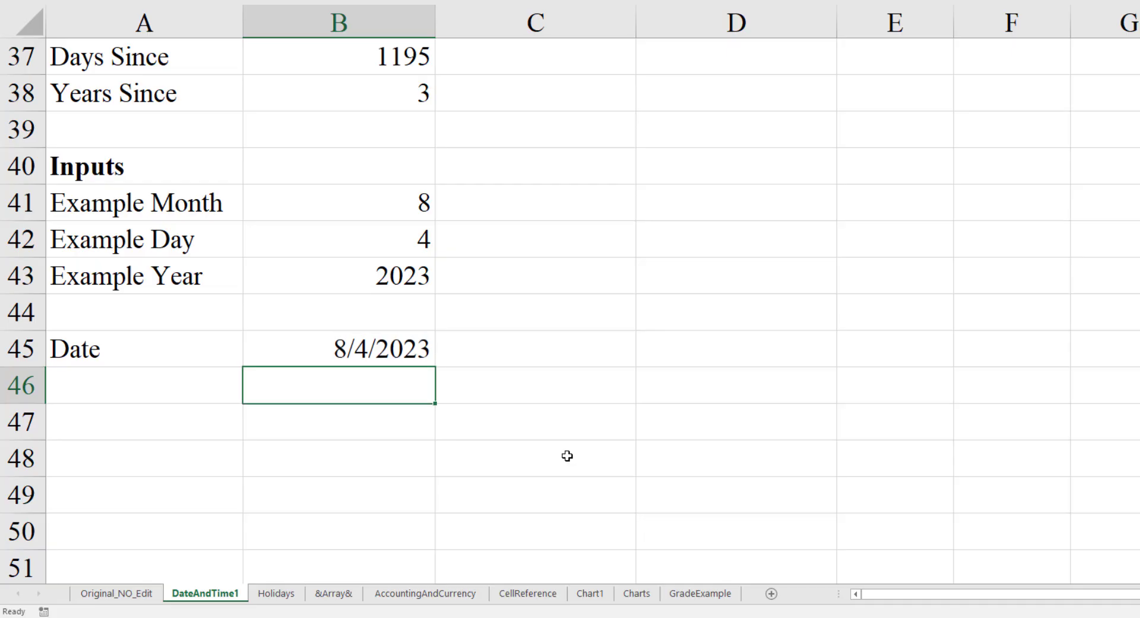